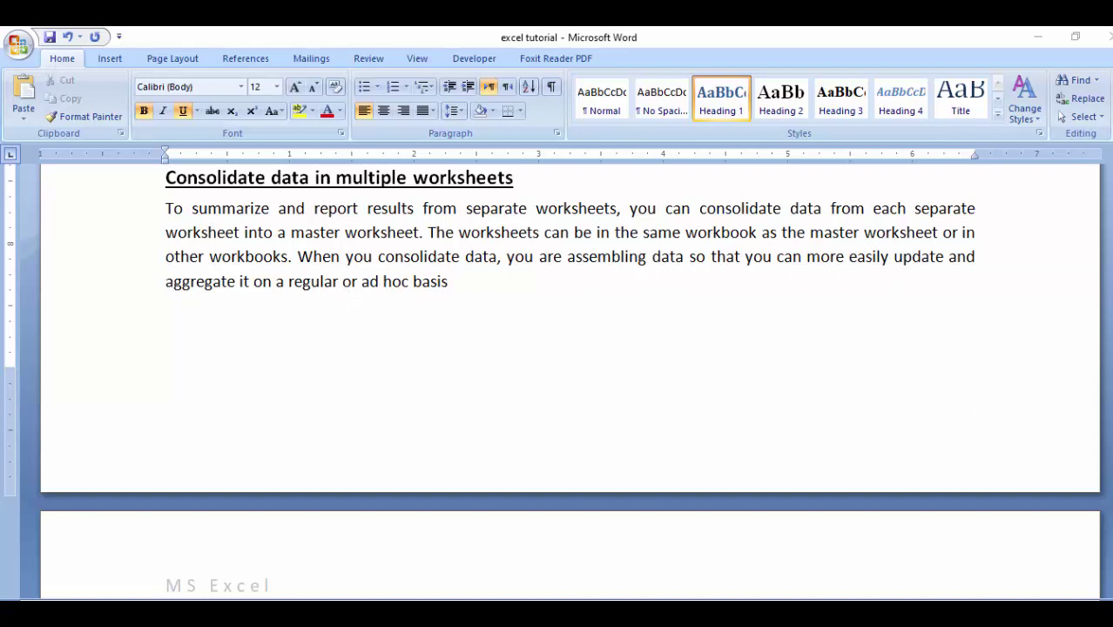
Scroll the Word notes down to the three consolidation methods and the Alt+A+N shortcut heading.
scroll(554, 378, "down", 1)
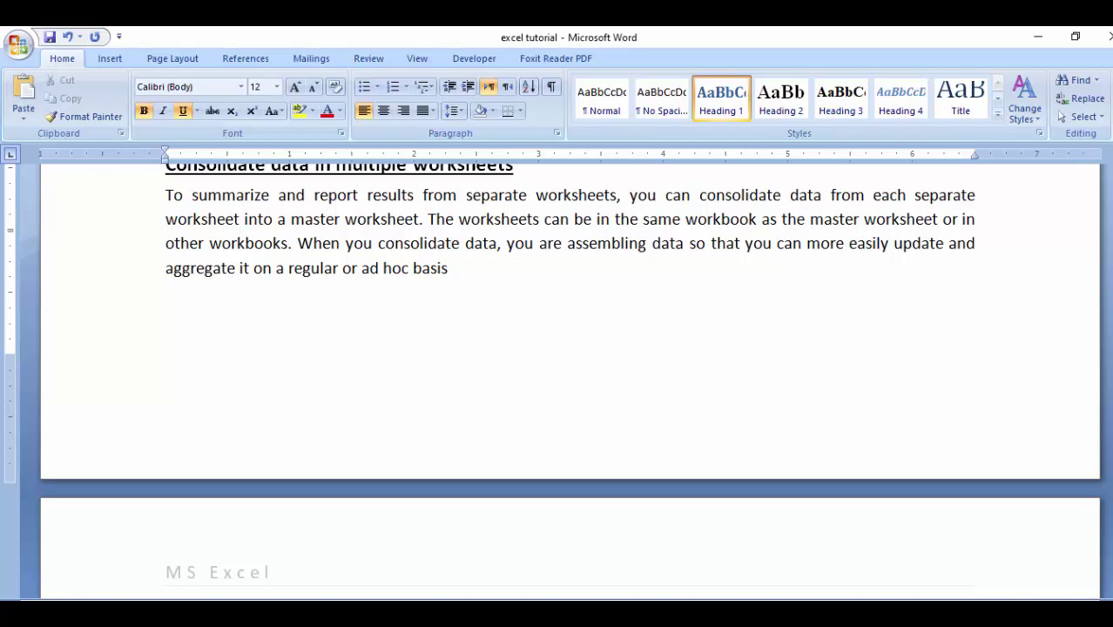
scroll(554, 378, "down", 1)
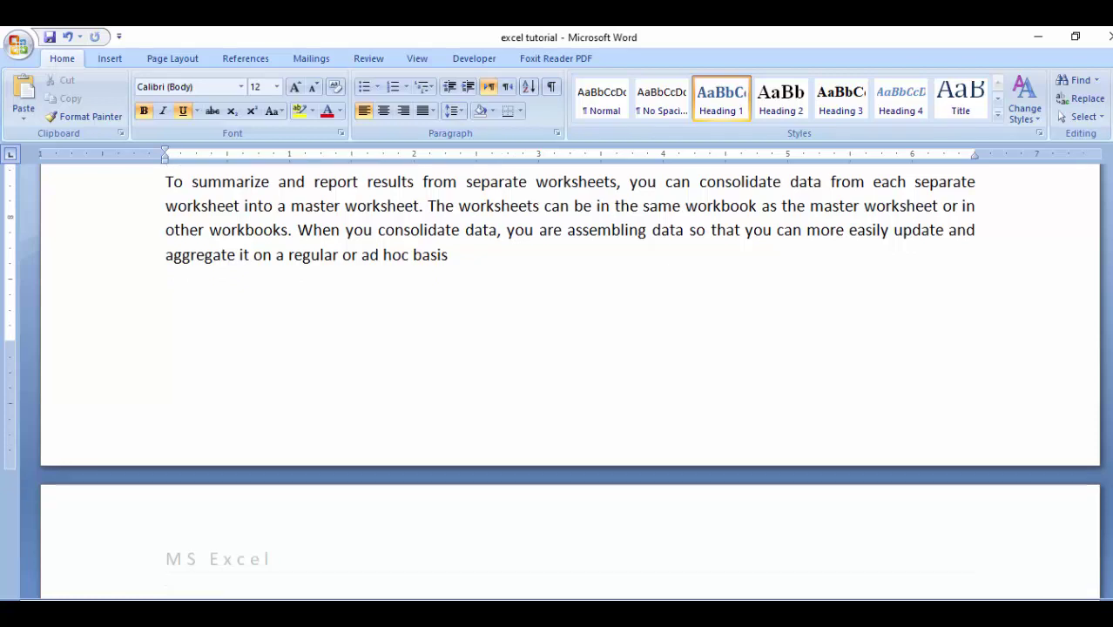
scroll(554, 378, "down", 2)
scroll(554, 378, "down", 1)
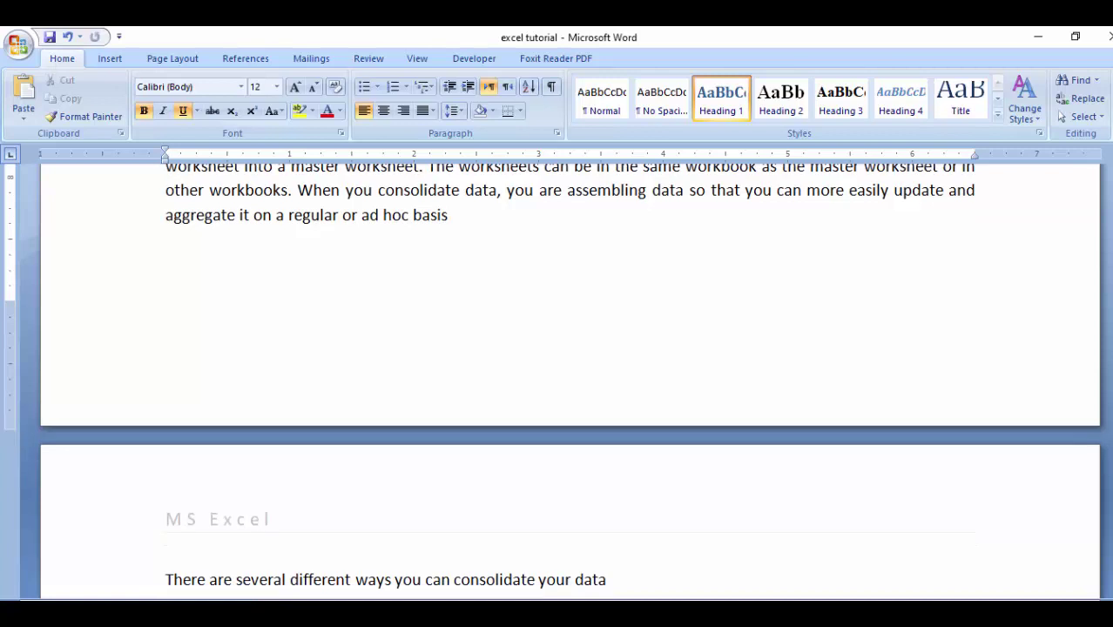
scroll(554, 378, "down", 1)
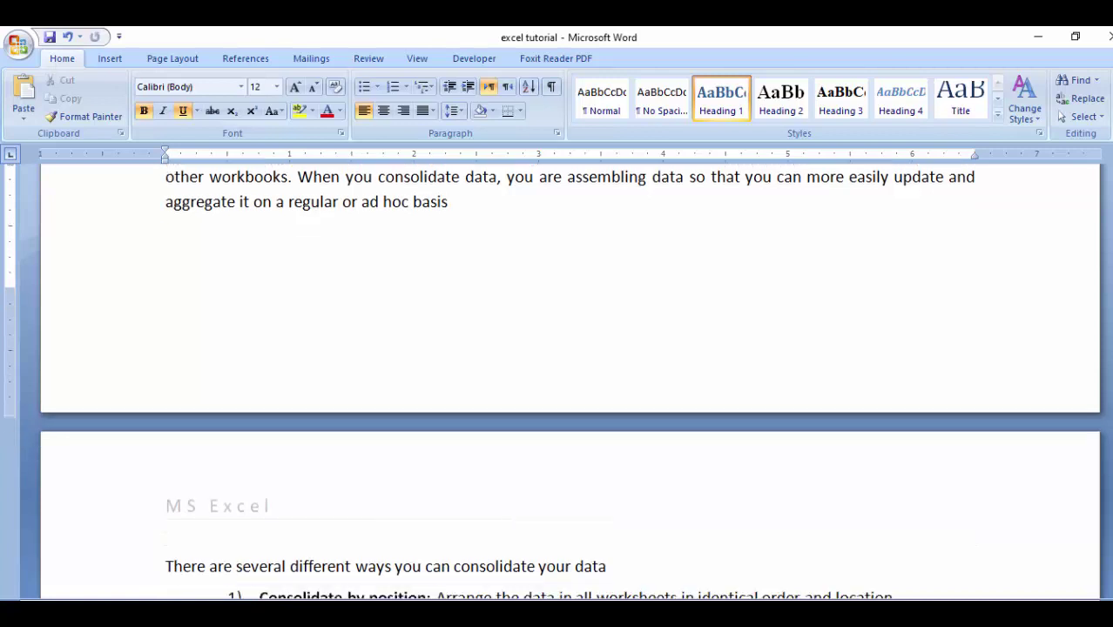
scroll(554, 378, "down", 2)
scroll(554, 378, "down", 2)
scroll(554, 377, "down", 1)
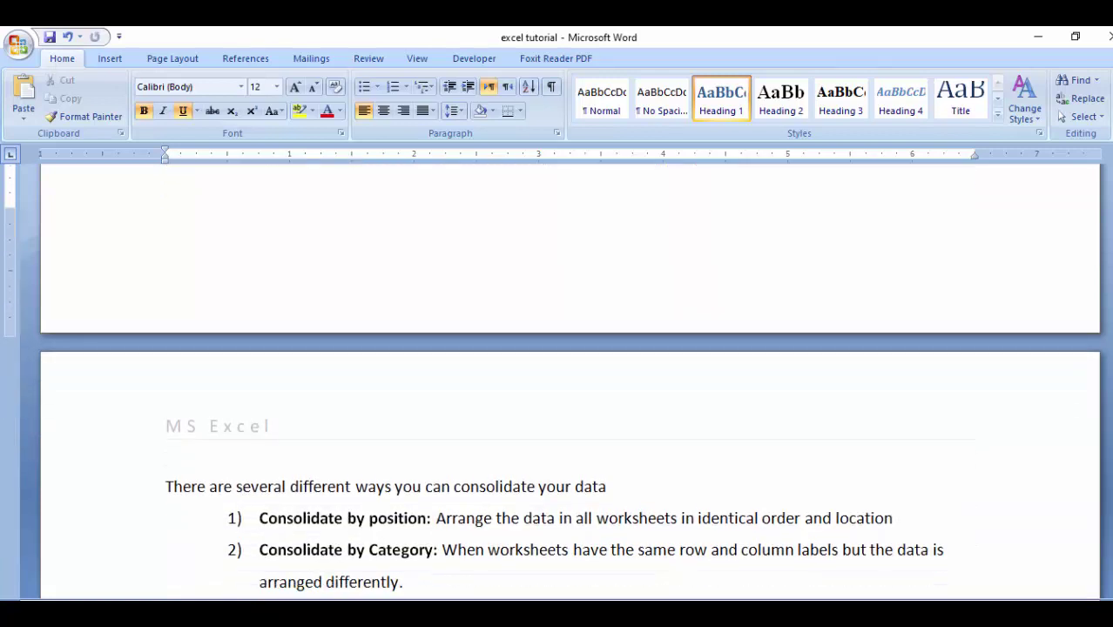
scroll(554, 378, "down", 1)
scroll(554, 378, "down", 1)
scroll(553, 378, "down", 1)
scroll(554, 378, "down", 1)
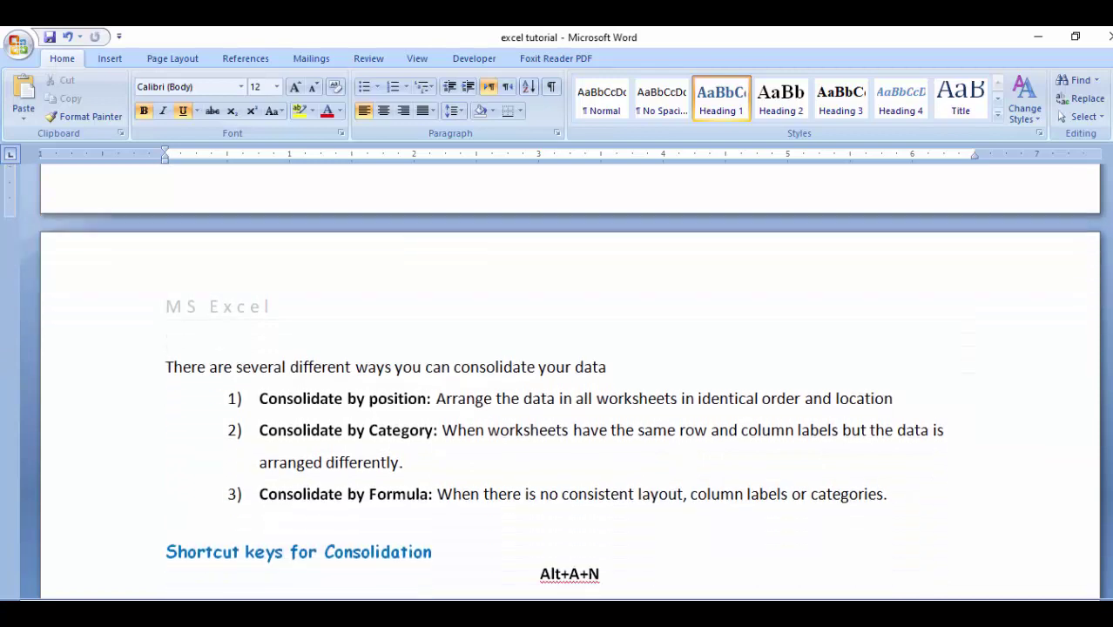
scroll(554, 378, "down", 1)
scroll(554, 378, "down", 1)
scroll(554, 378, "down", 1)
scroll(452, 368, "down", 1)
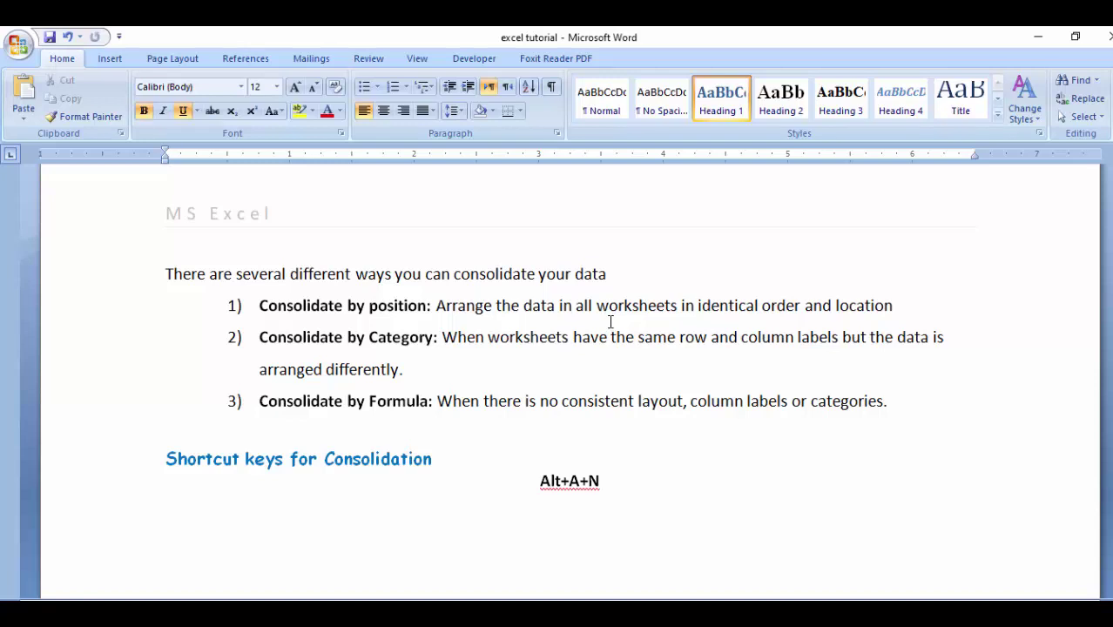
Point out the Consolidate by Formula item, the shortcut keys heading and the Alt+A+N line.
left_click(473, 405)
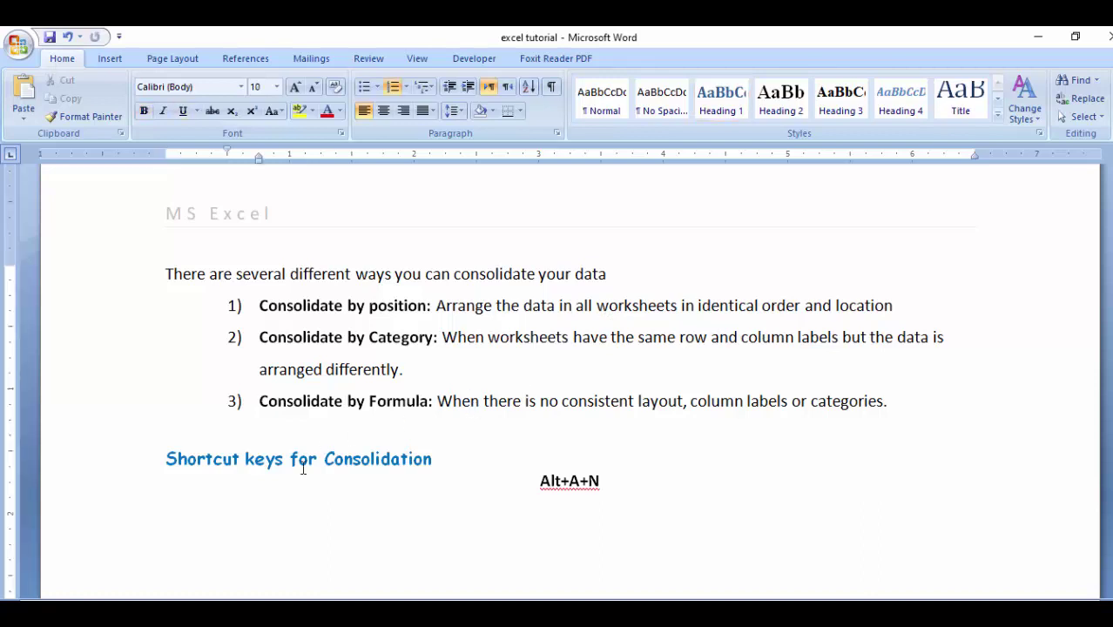
left_click(325, 450)
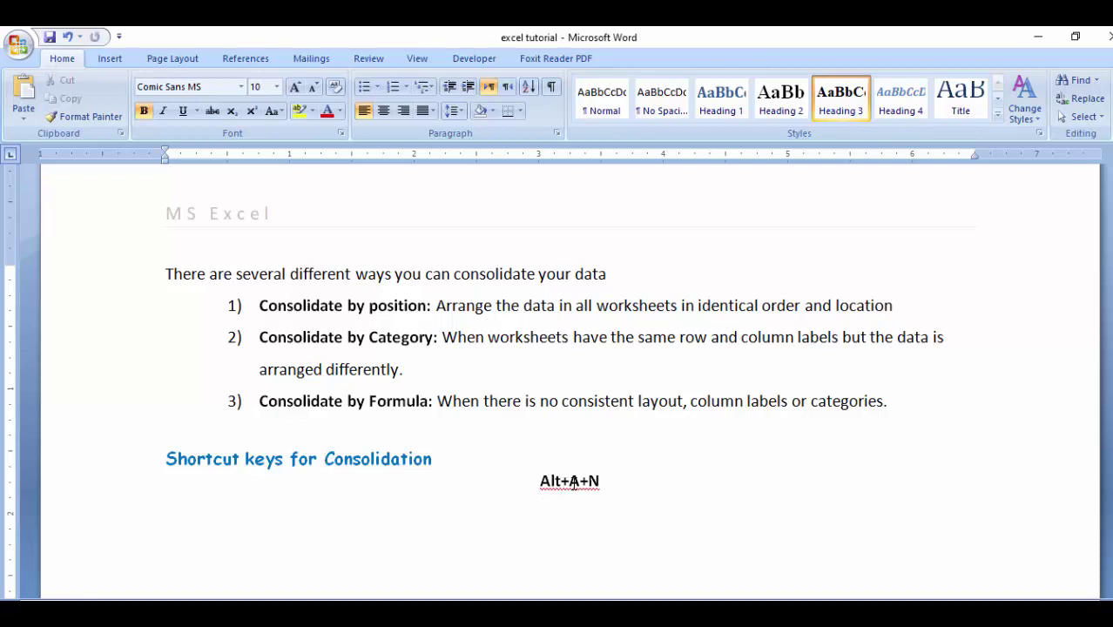
left_click(590, 481)
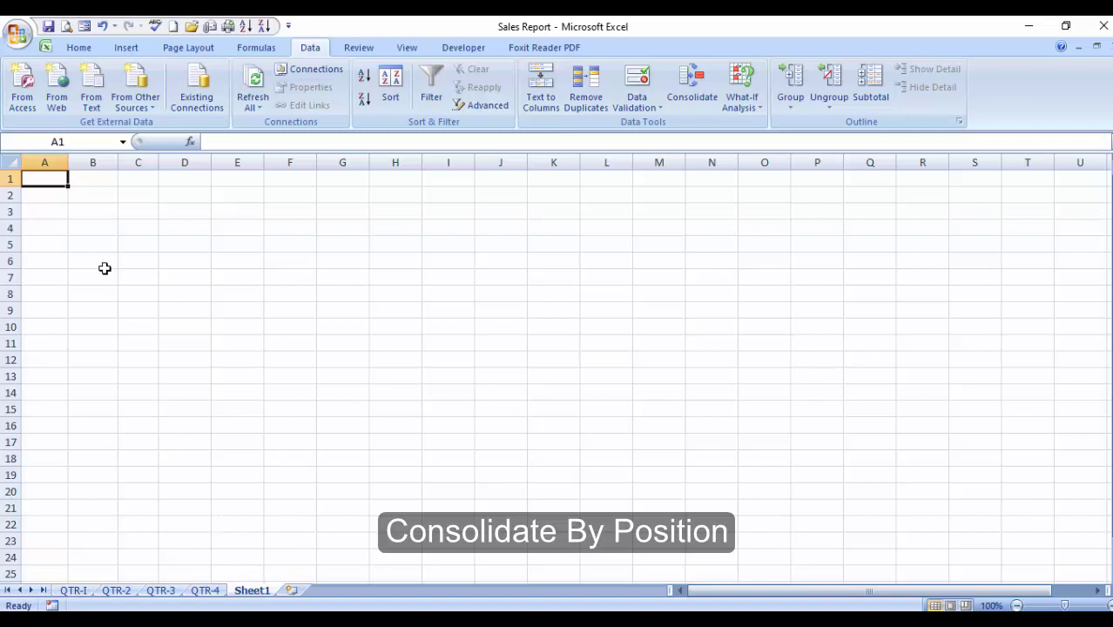
left_click(74, 591)
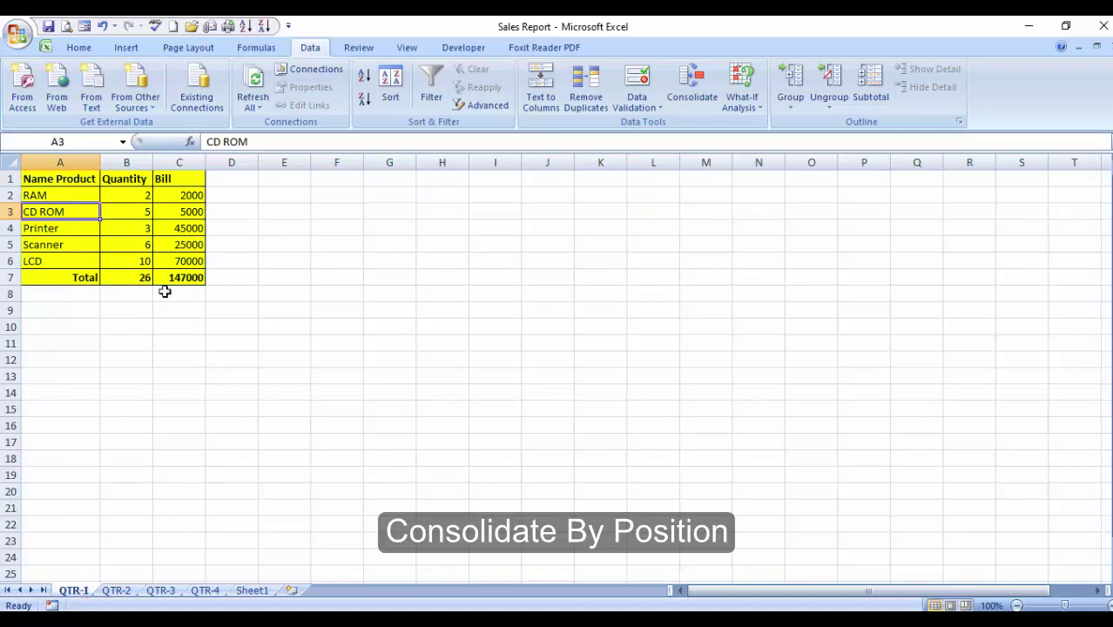
left_click(61, 188)
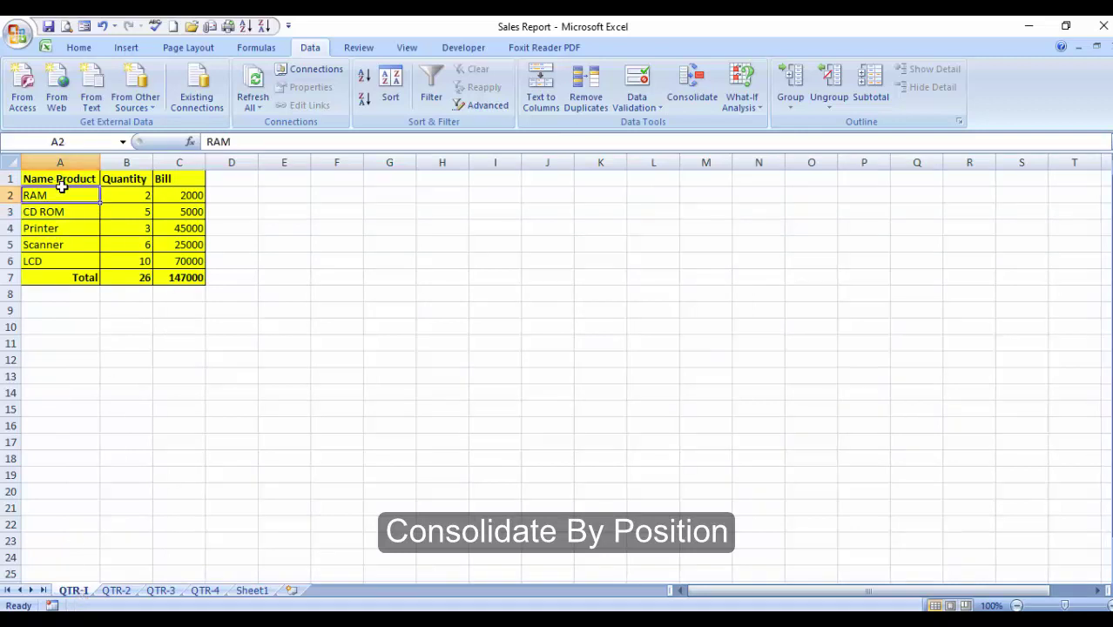
left_click(62, 179)
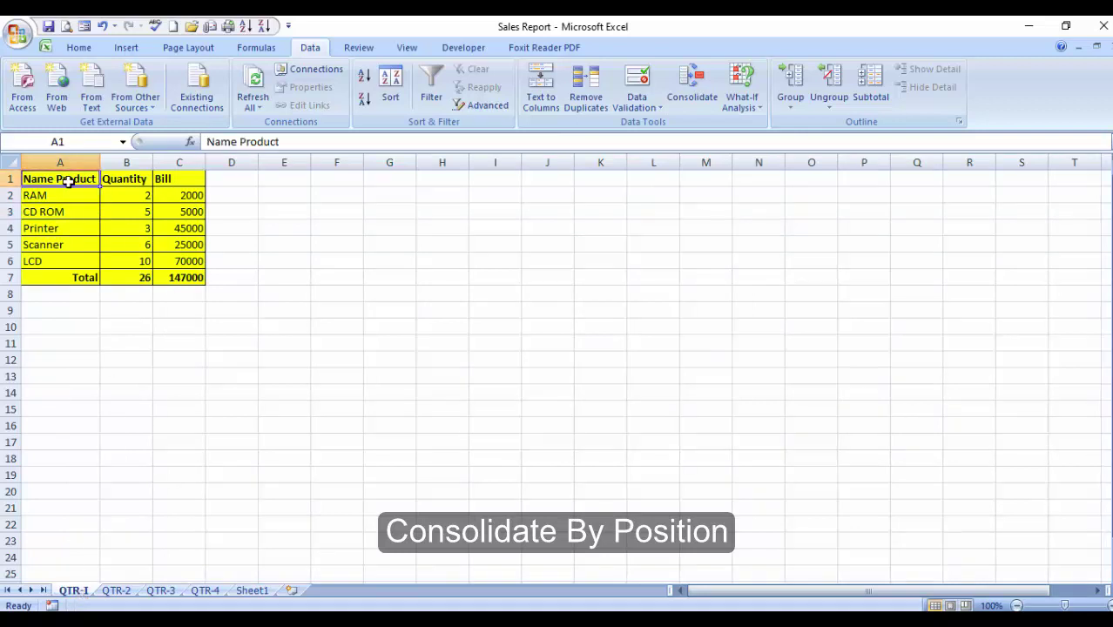
left_click(113, 181)
left_click(161, 177)
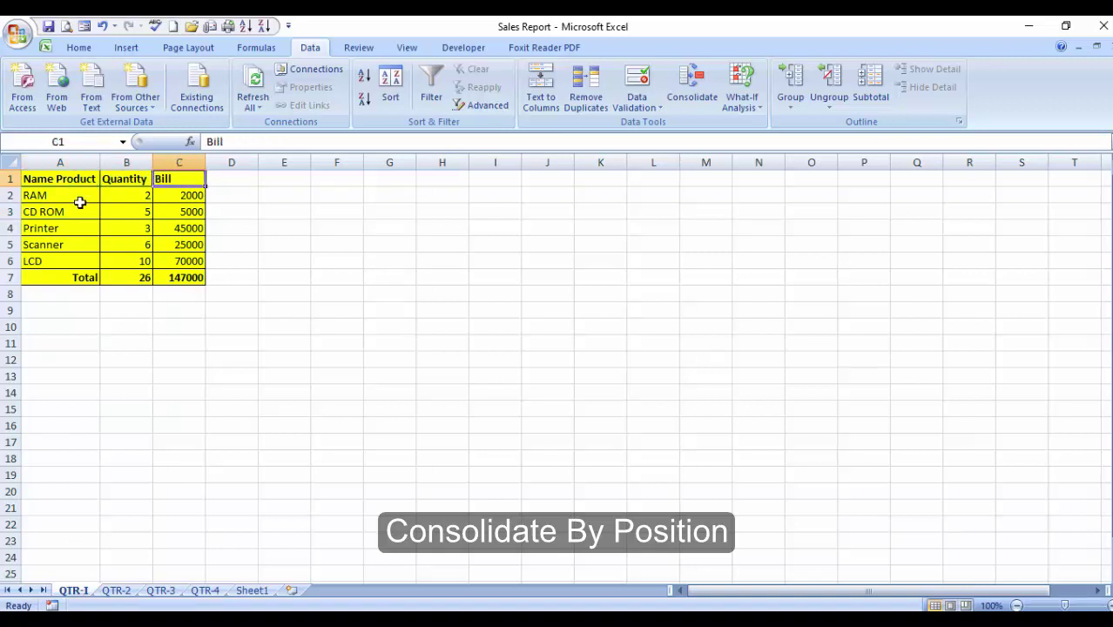
left_click(46, 200)
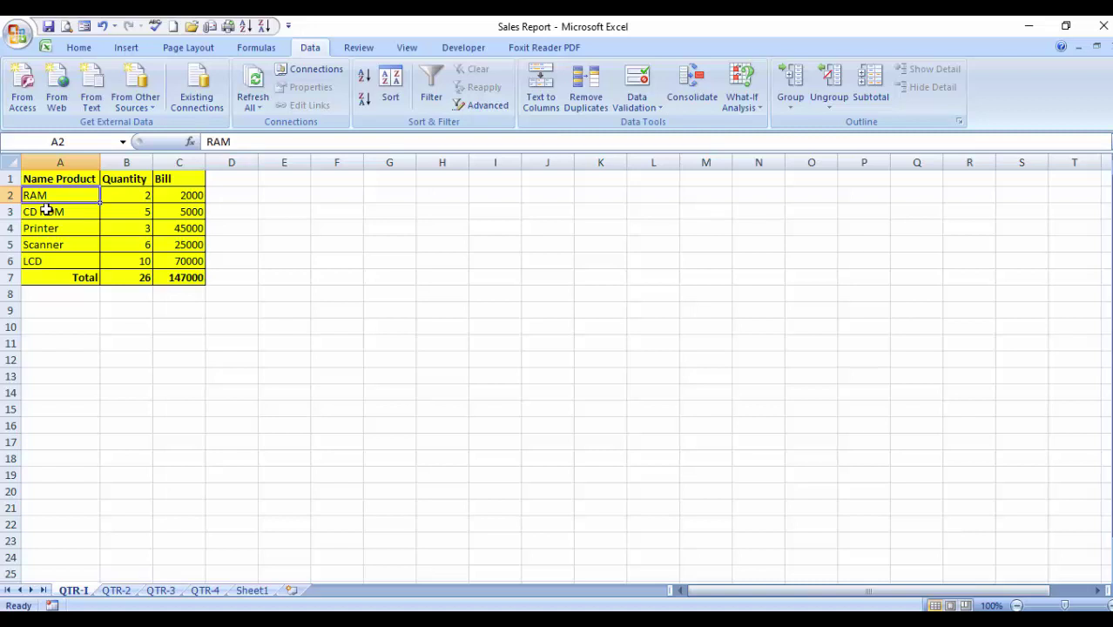
key("Down")
key("Down")
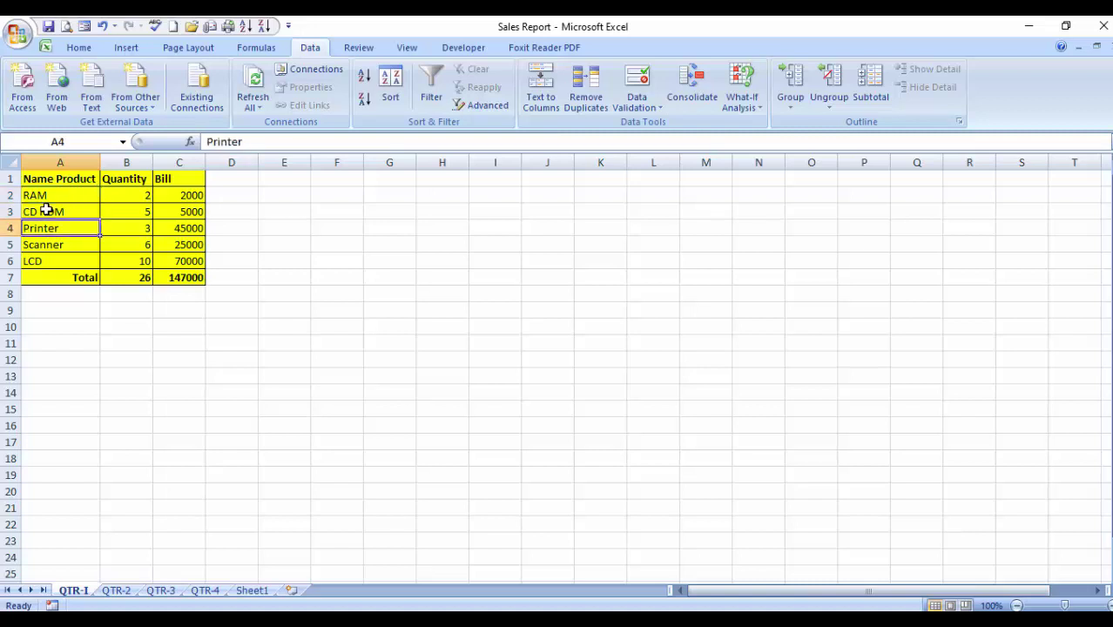
key("Down")
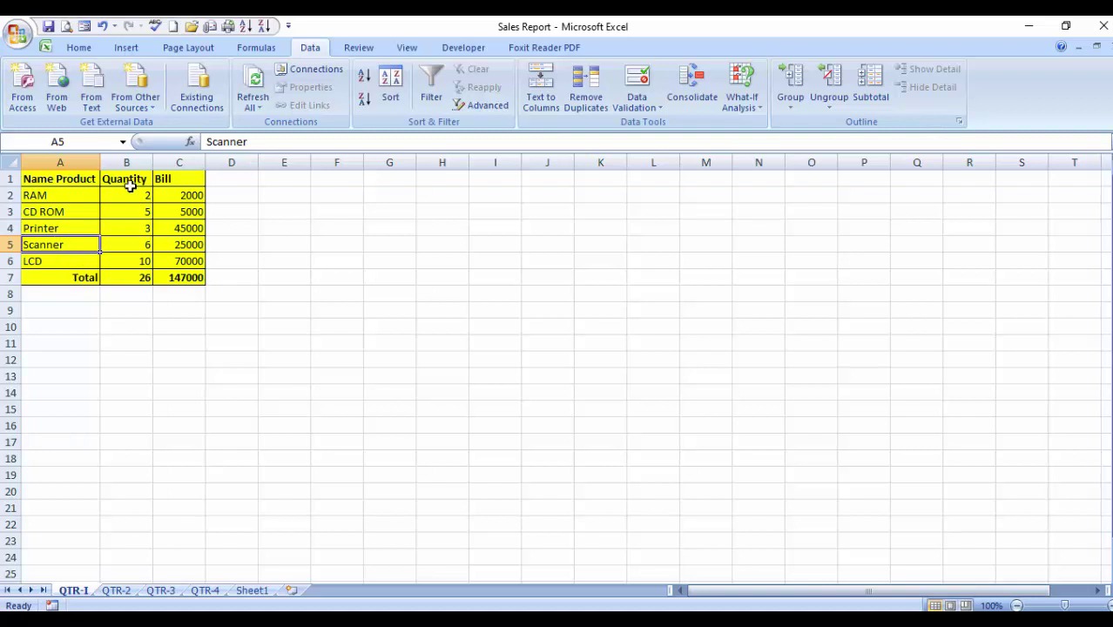
left_click(132, 179)
left_click(193, 199)
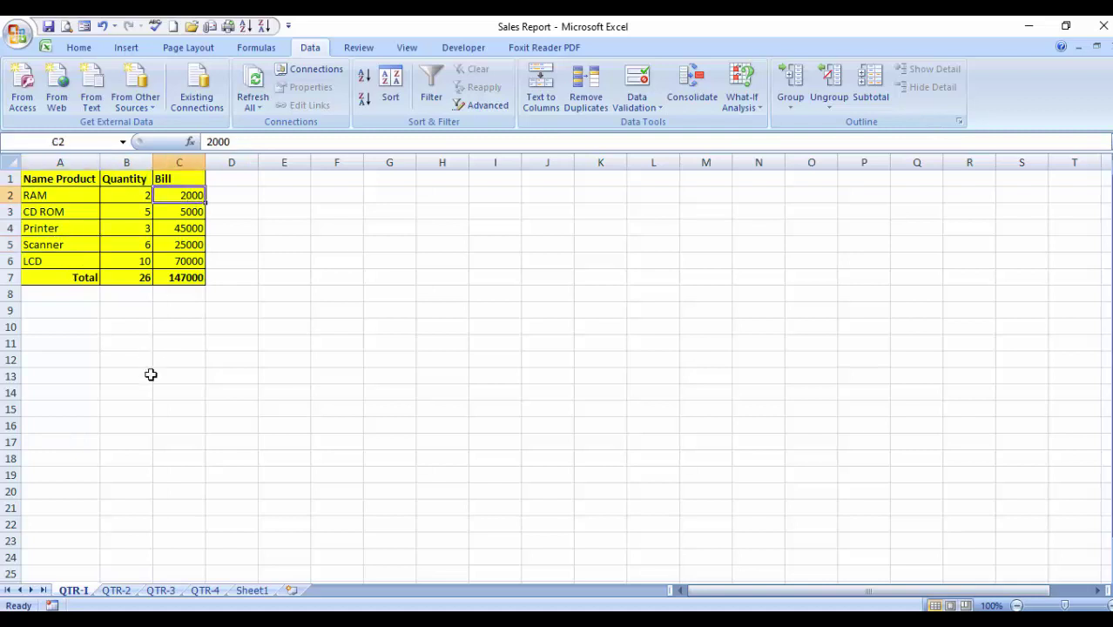
left_click(117, 592)
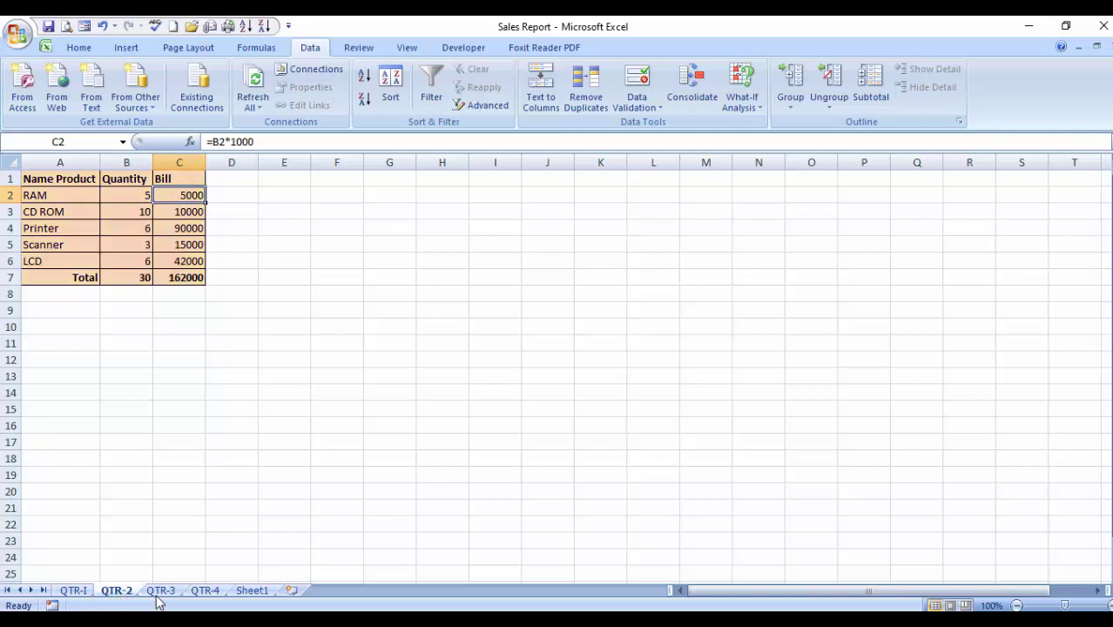
left_click(161, 592)
left_click(203, 592)
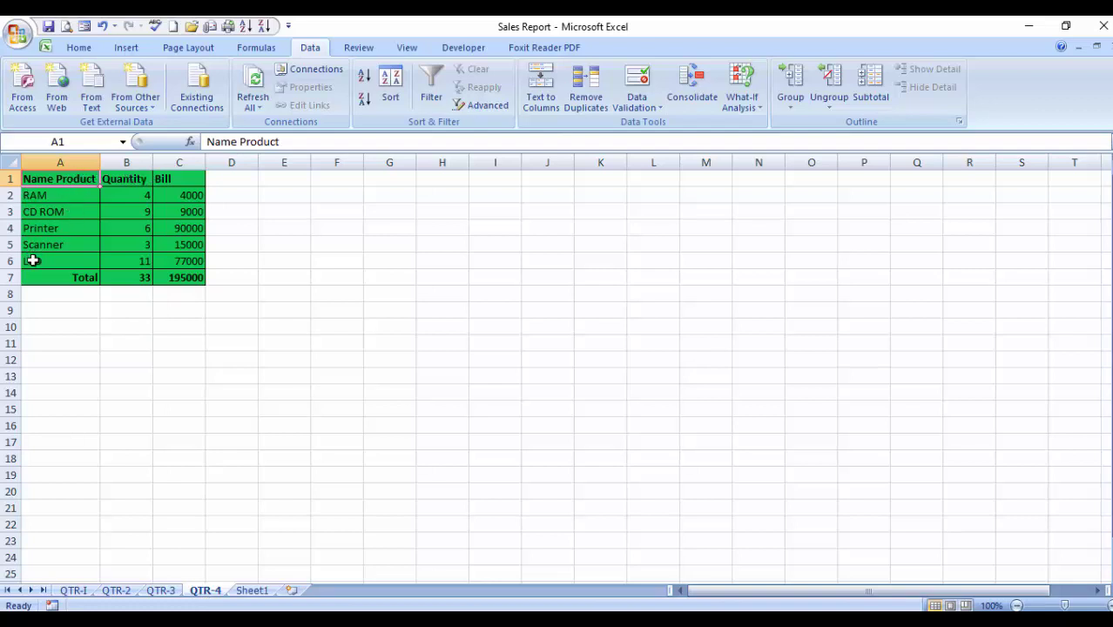
left_click(155, 228)
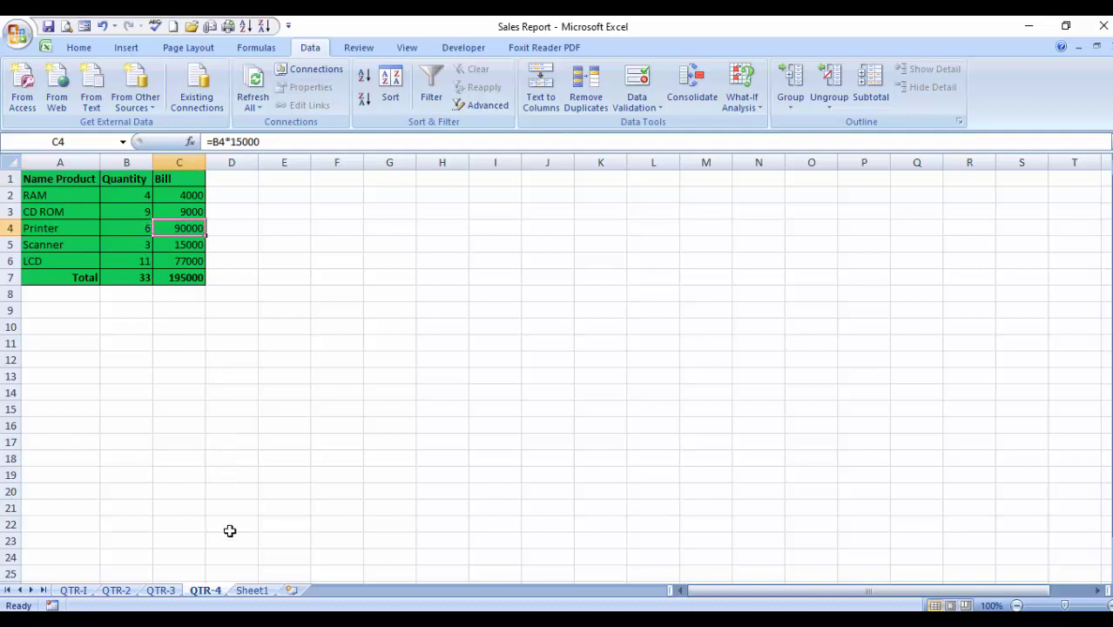
left_click(254, 591)
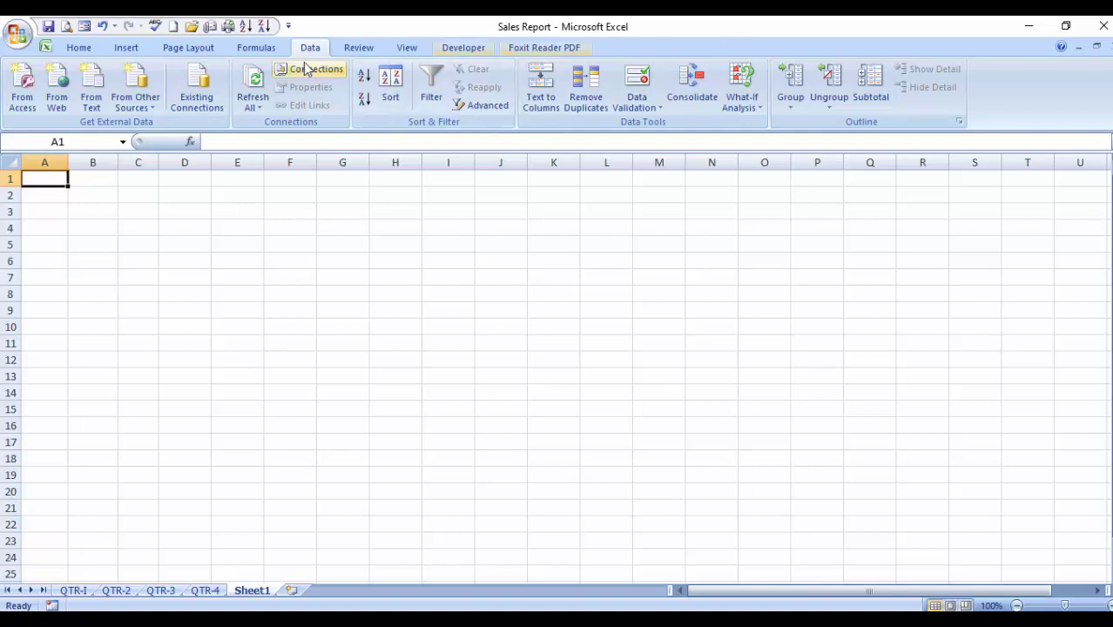
In the Consolidate dialog, add QTR-1's A1:C7 range as the first reference.
left_click(696, 81)
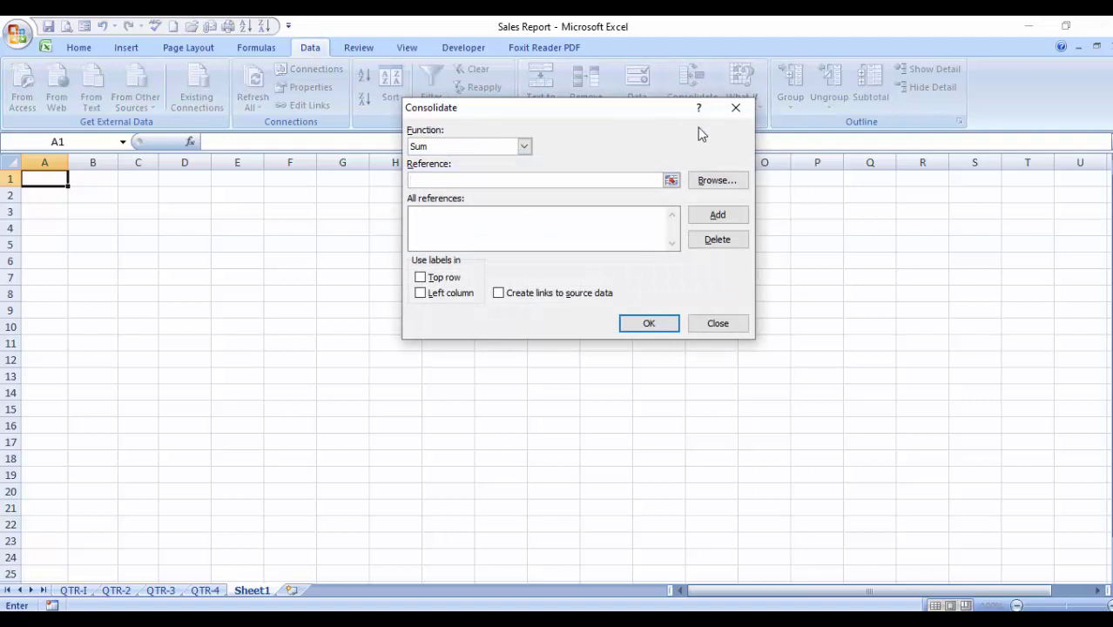
left_click(671, 180)
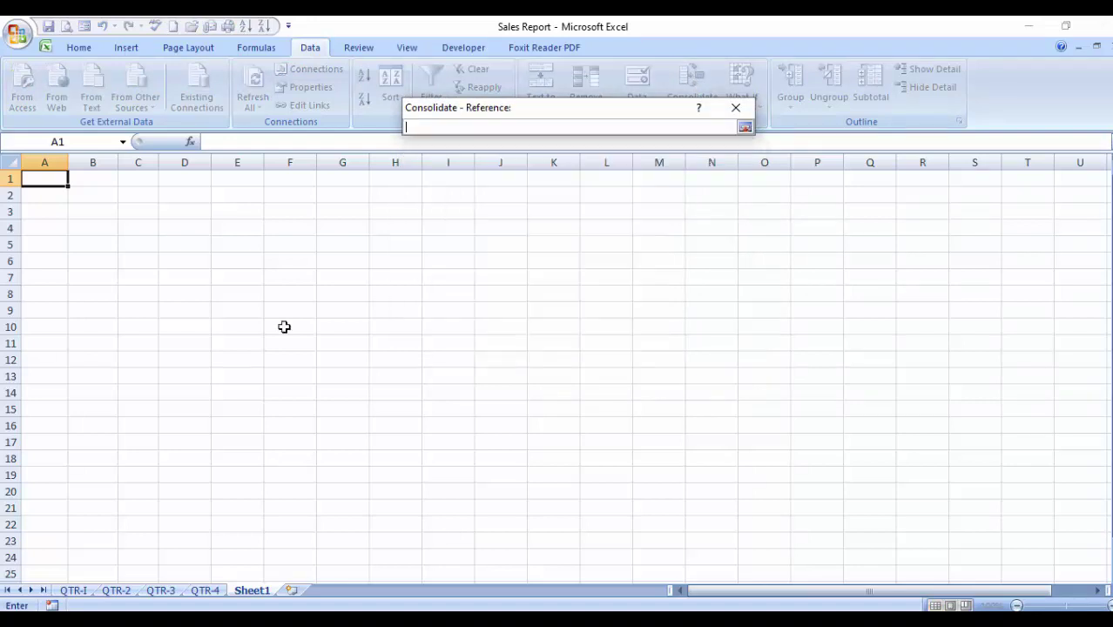
left_click(73, 590)
left_click(58, 175)
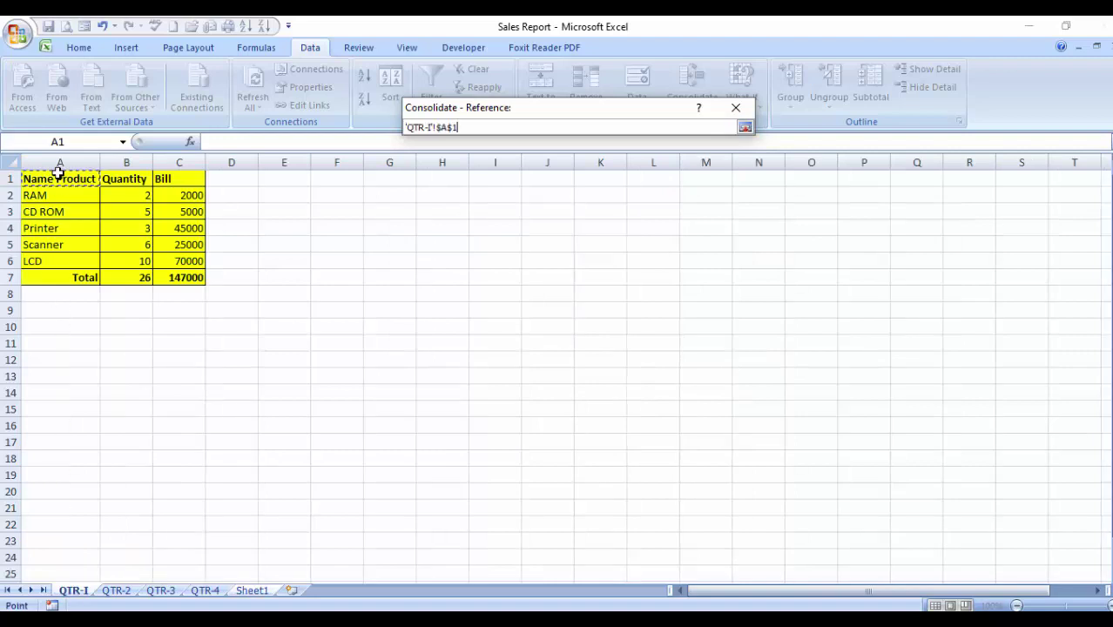
left_click_drag(58, 174, 61, 277)
left_click_drag(58, 174, 178, 277)
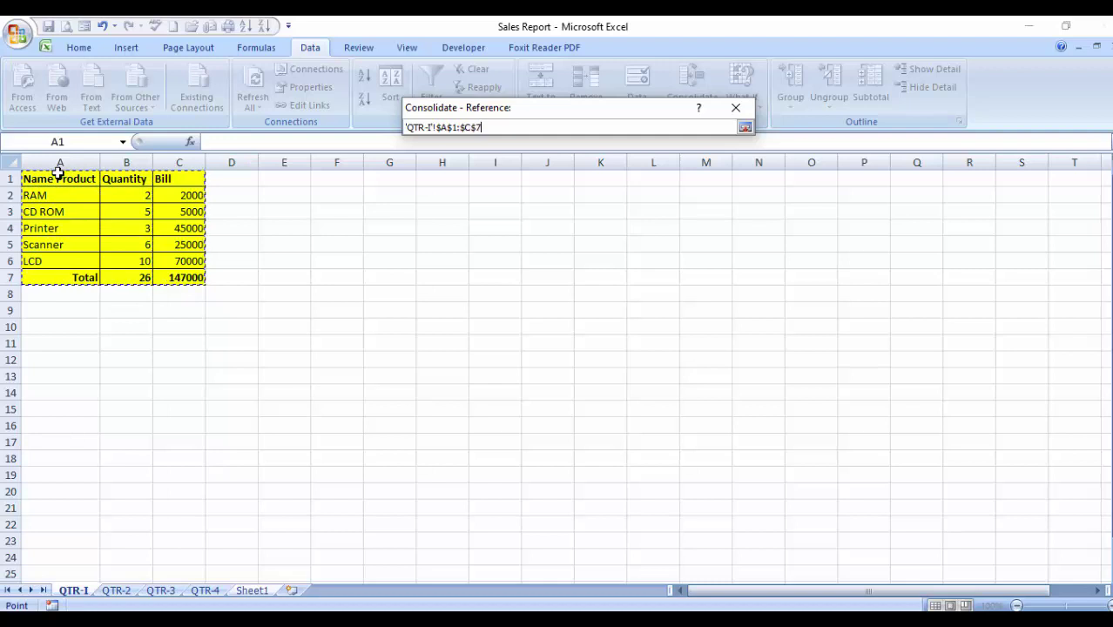
left_click(745, 128)
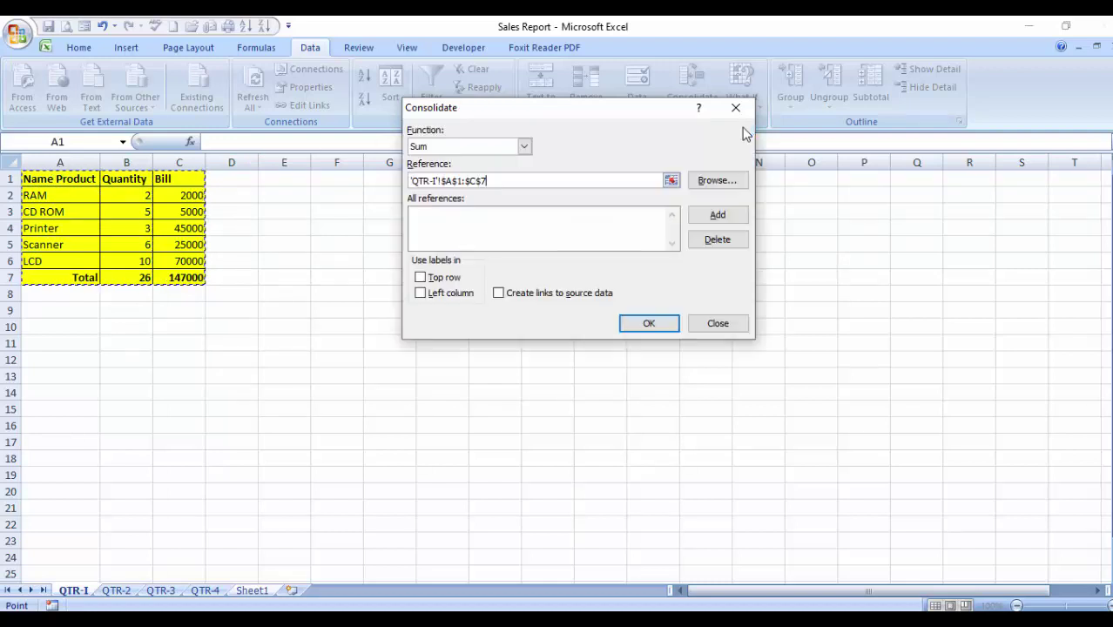
left_click(717, 218)
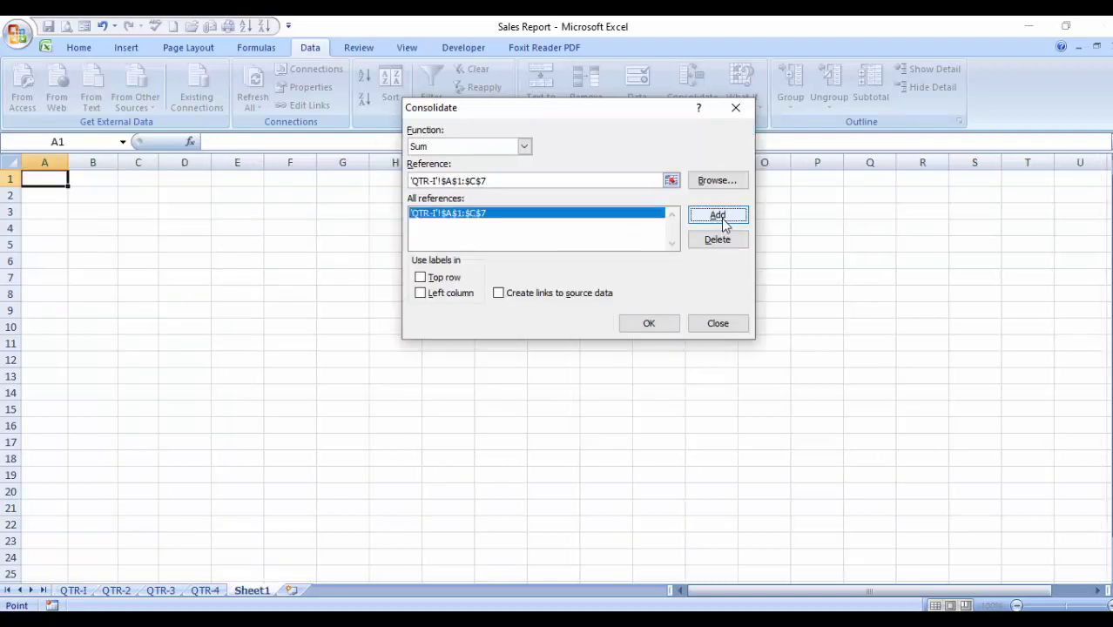
Add the matching ranges from QTR-2, QTR-3 and QTR-4 to the references.
left_click(115, 591)
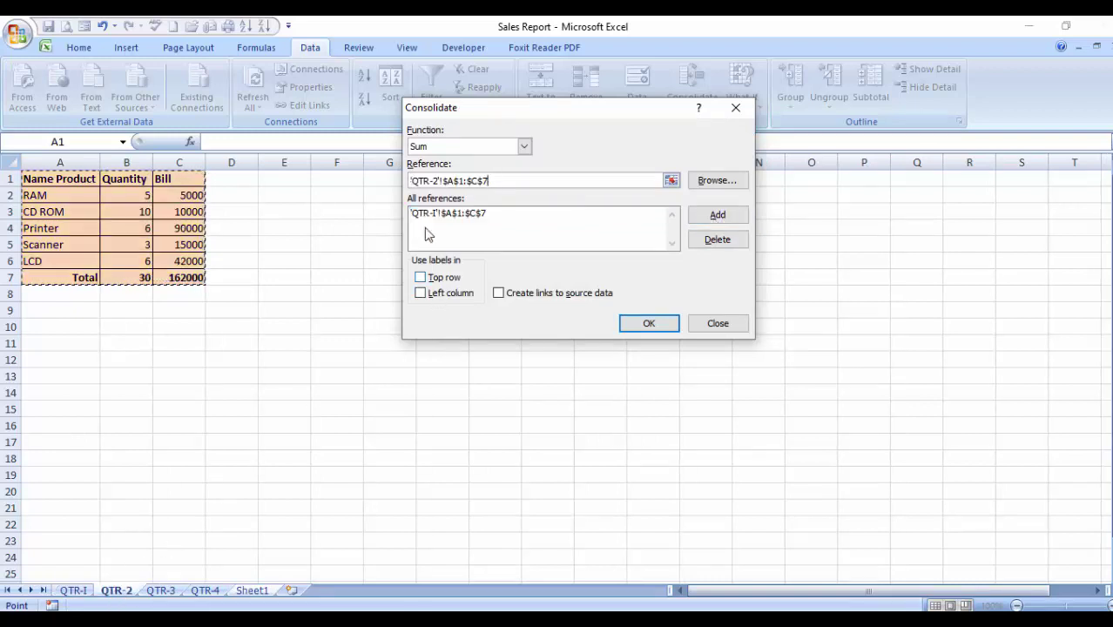
left_click(736, 216)
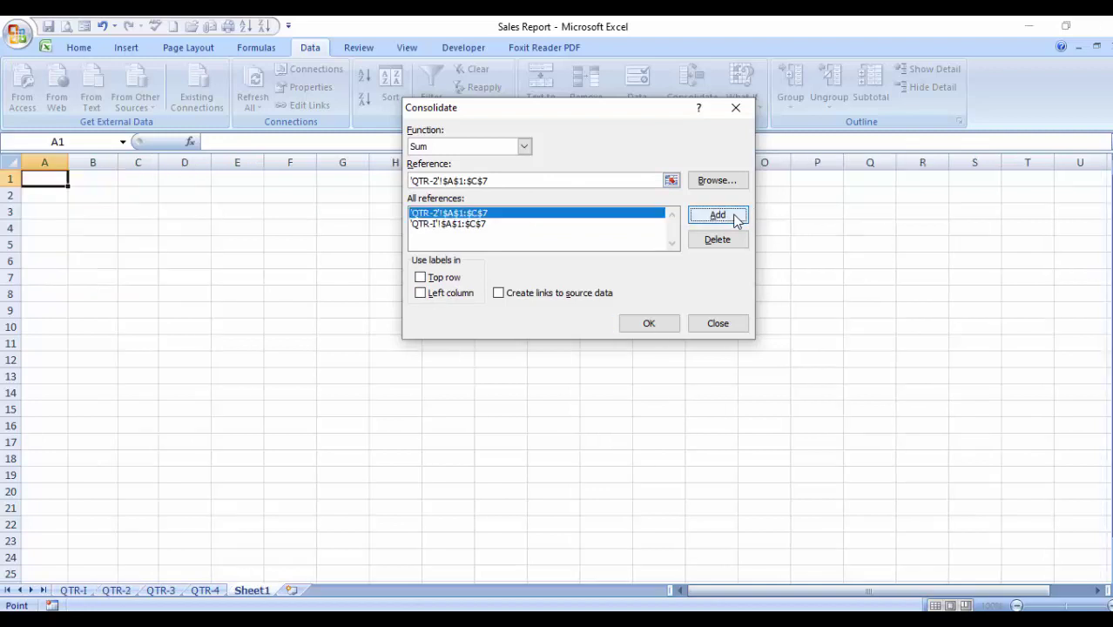
left_click(169, 592)
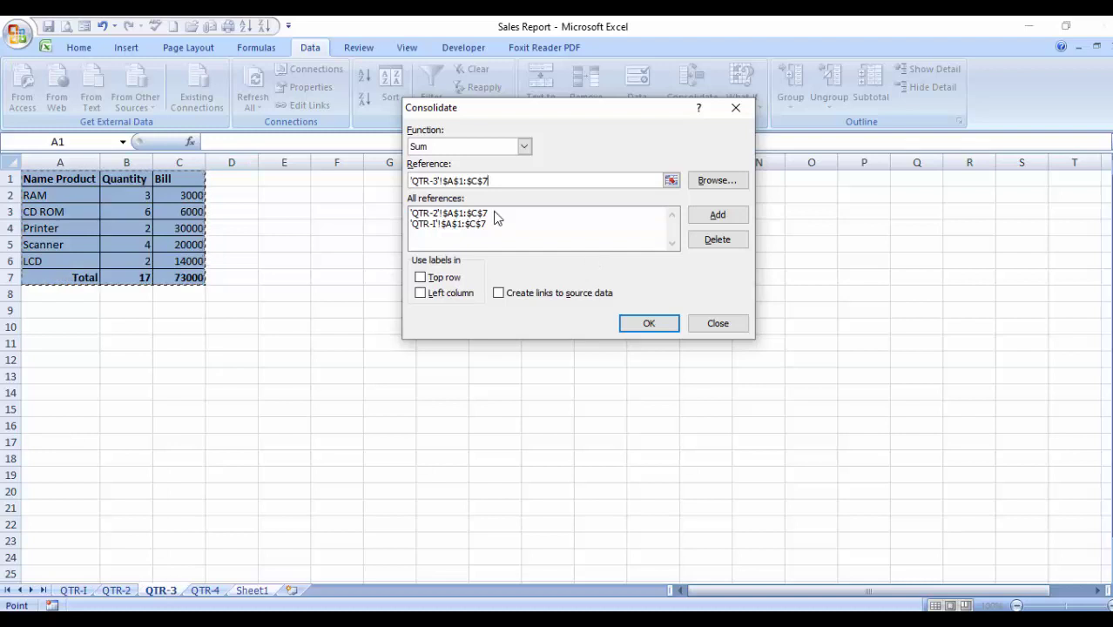
left_click(711, 217)
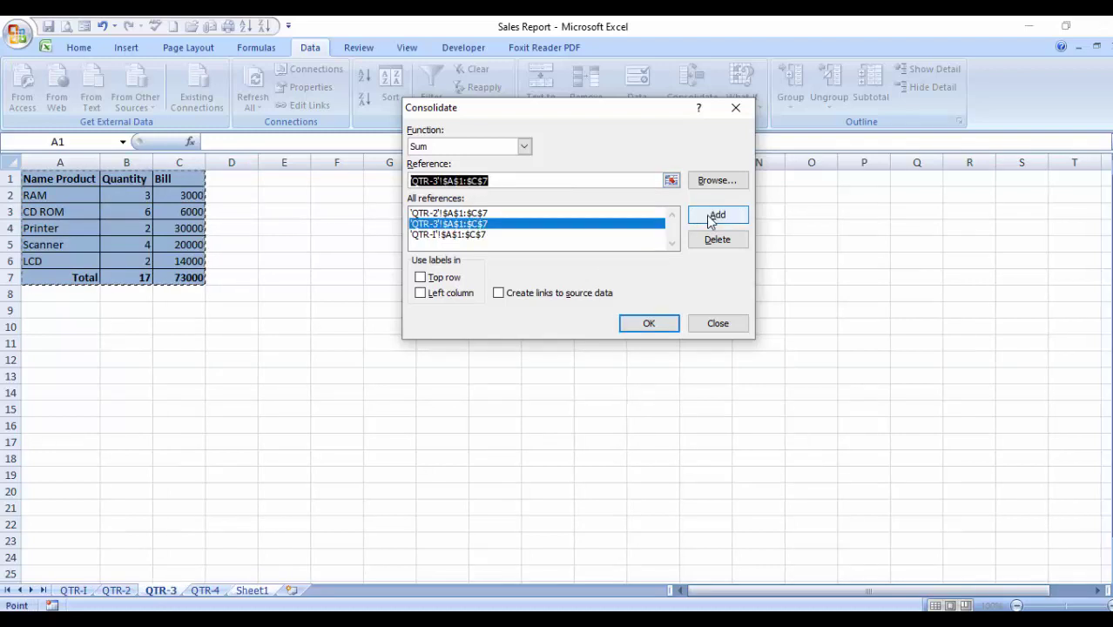
left_click(209, 591)
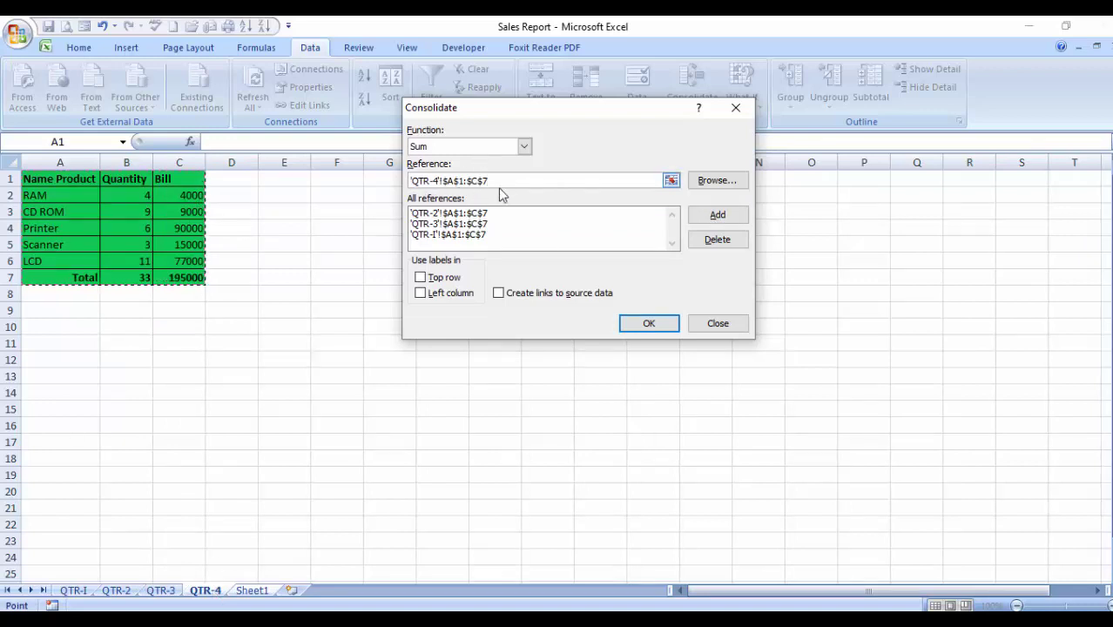
left_click(713, 216)
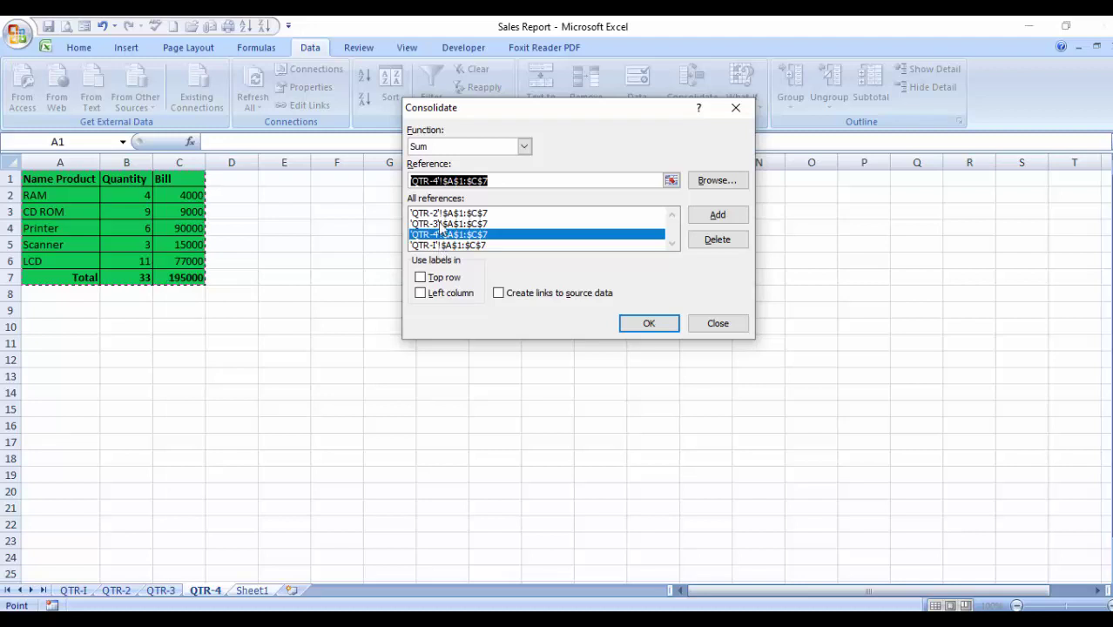
Consolidate with Top row, Left column and Create links to source data, then expand RAM.
left_click(433, 277)
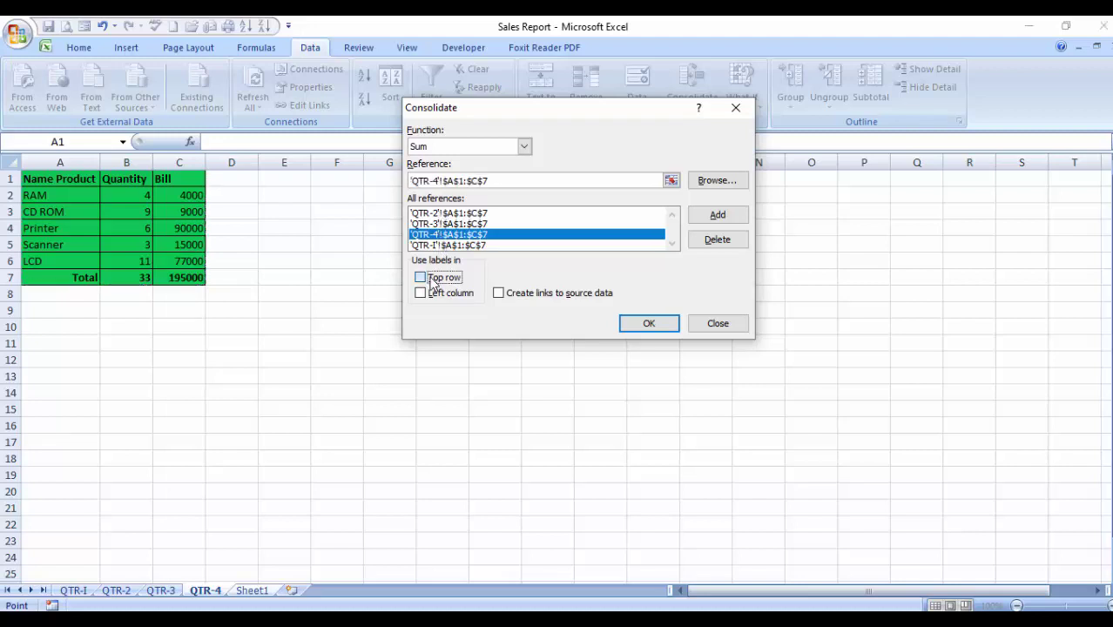
left_click(439, 293)
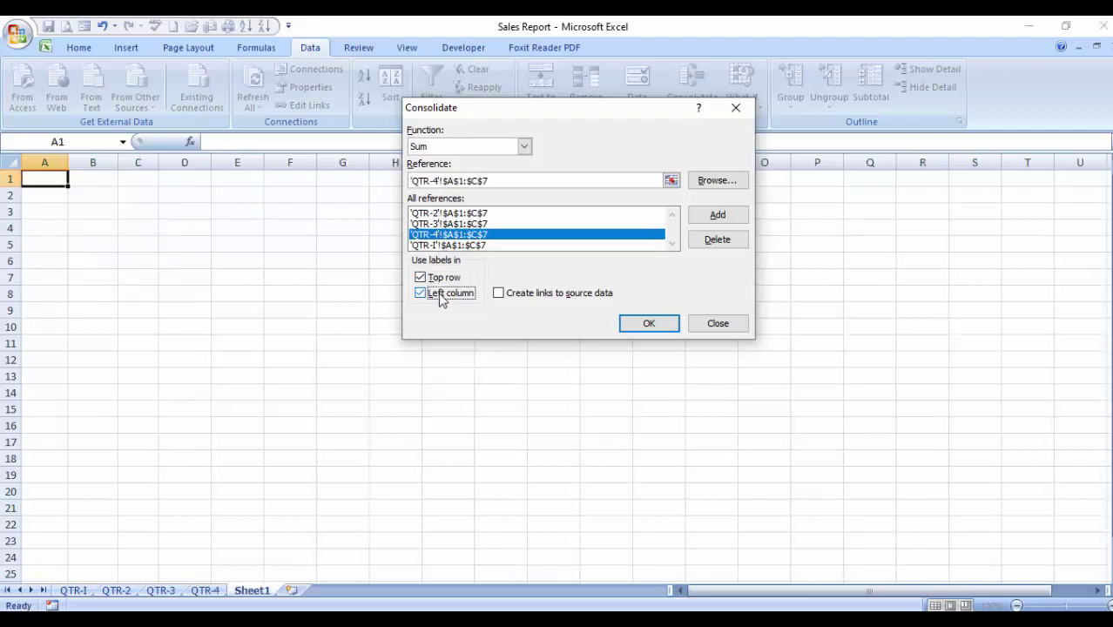
left_click(512, 298)
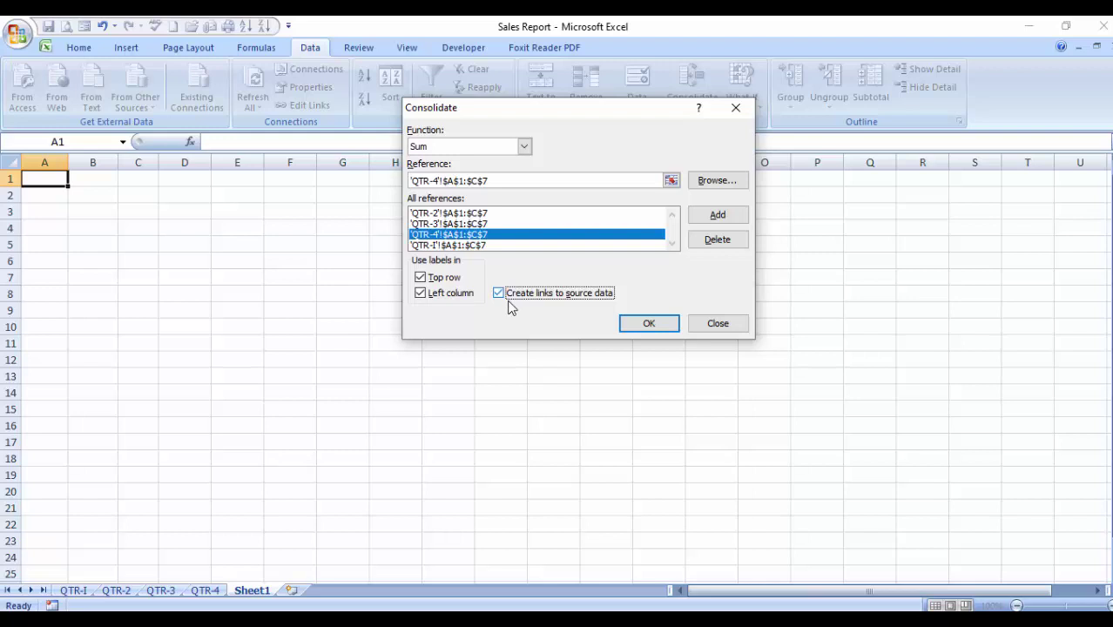
left_click(648, 324)
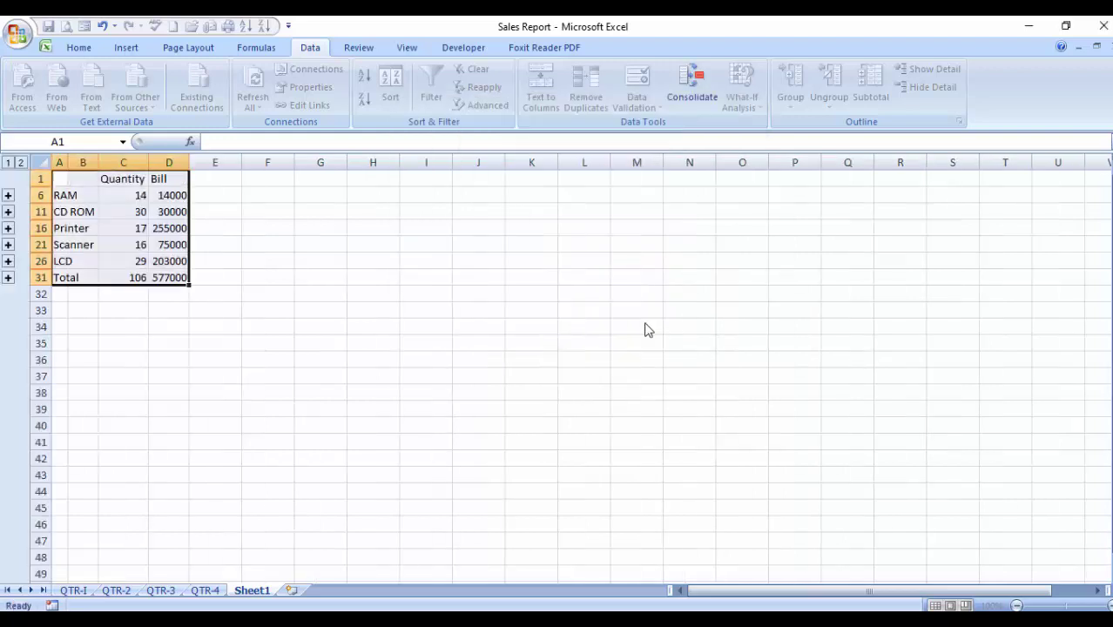
left_click(310, 382)
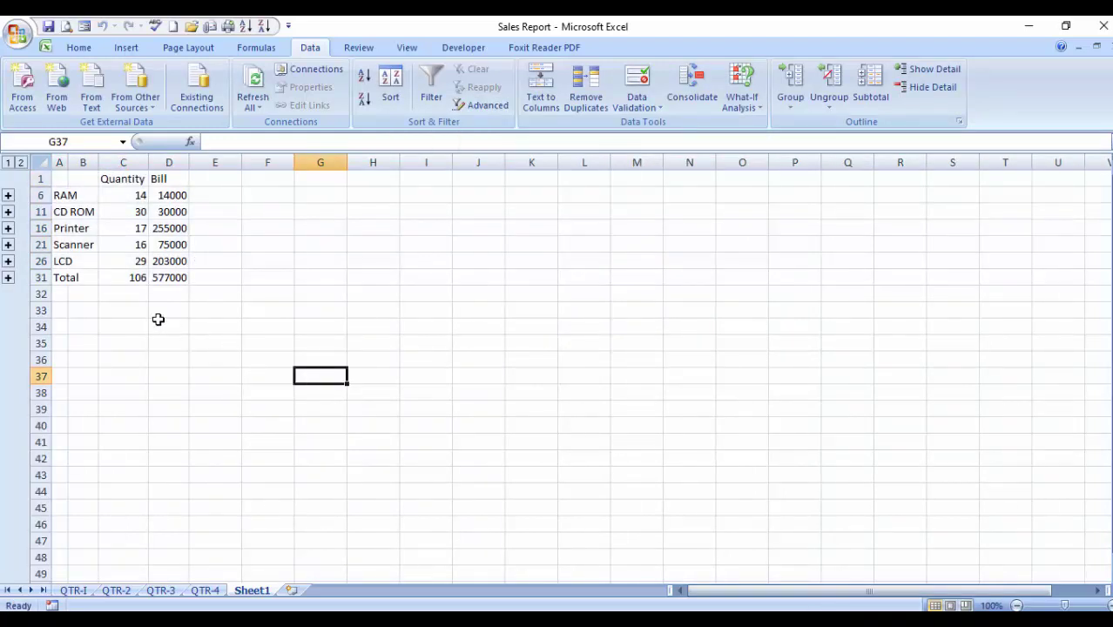
left_click(8, 196)
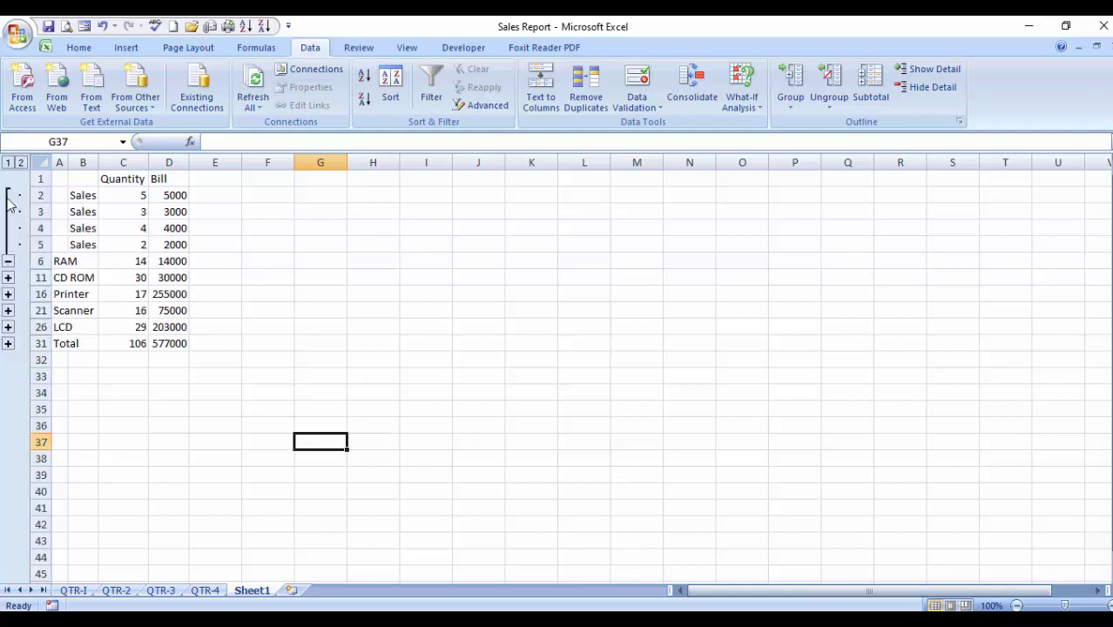
Expand the CD ROM, Printer, Scanner and LCD groups to show their quarterly detail rows.
left_click(8, 277)
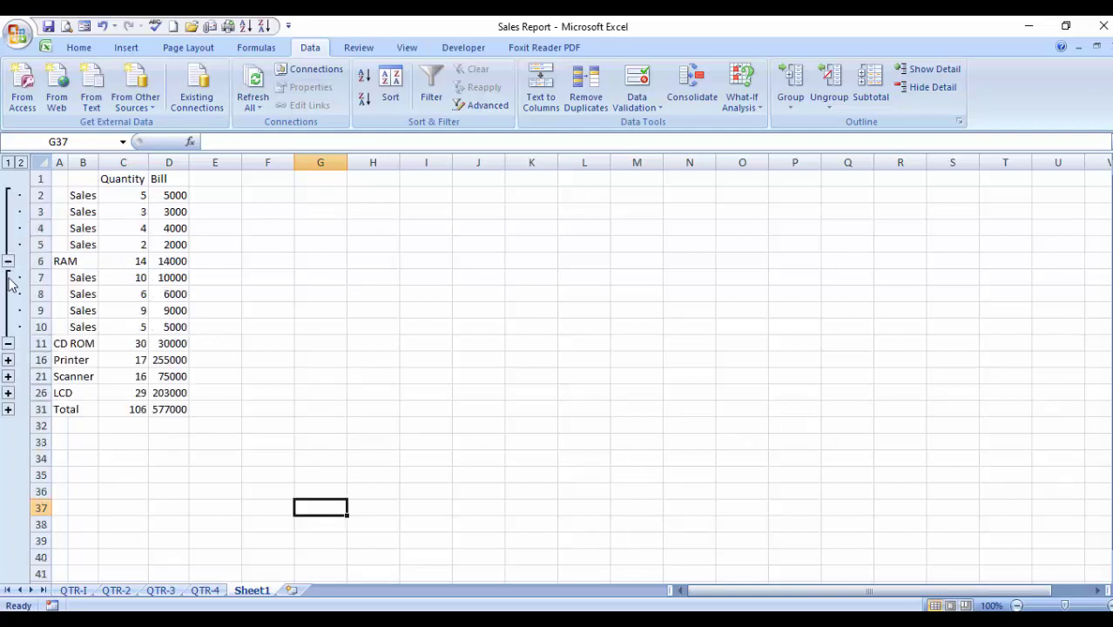
left_click(7, 360)
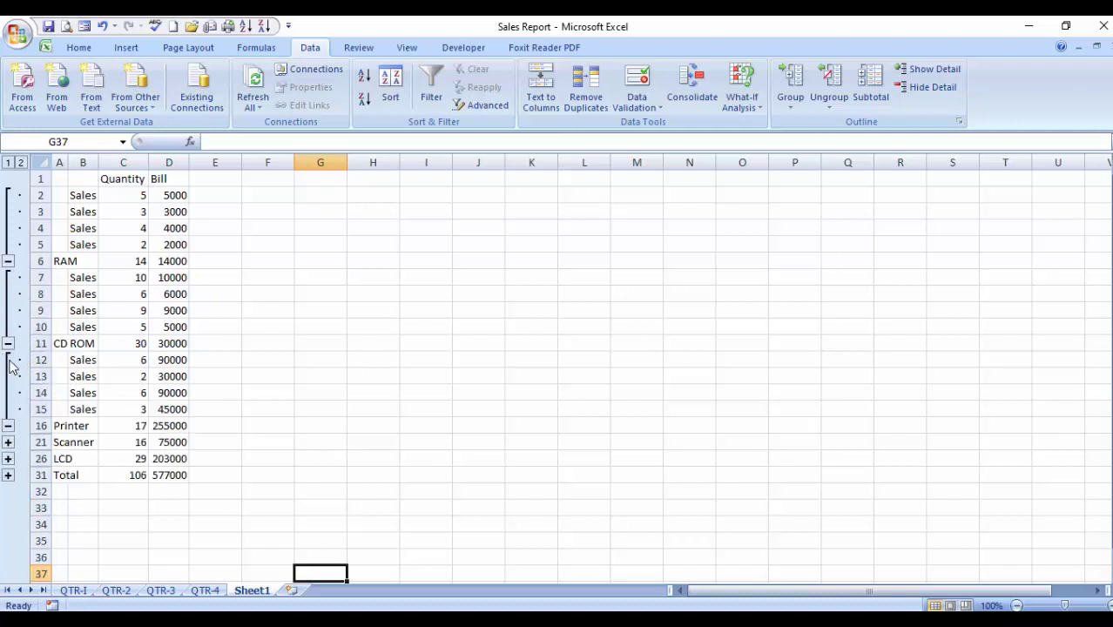
left_click(8, 443)
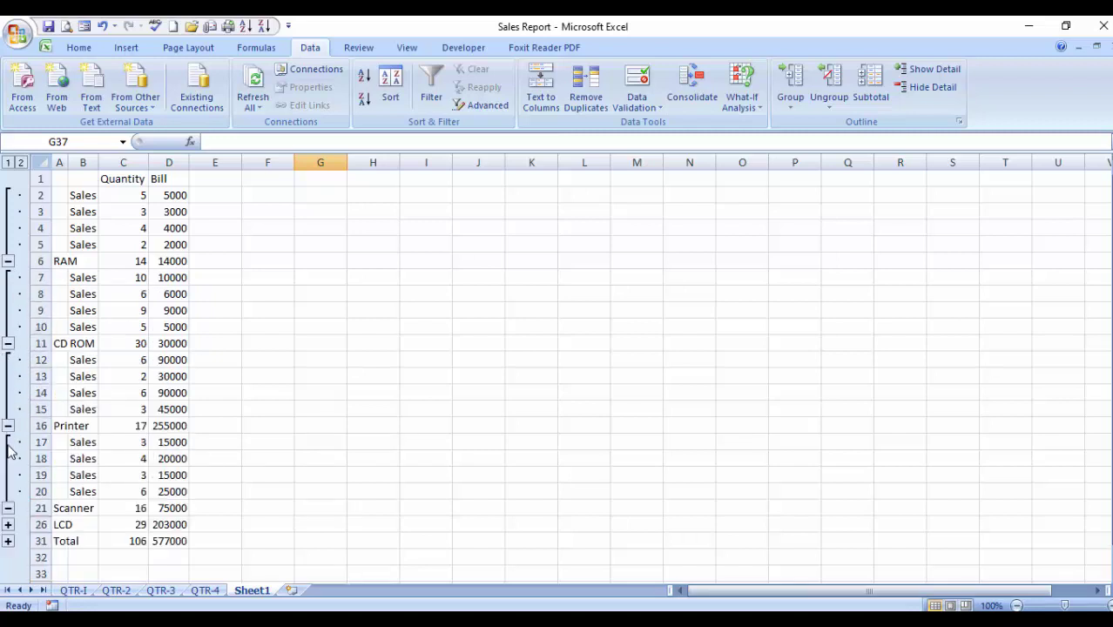
left_click(9, 526)
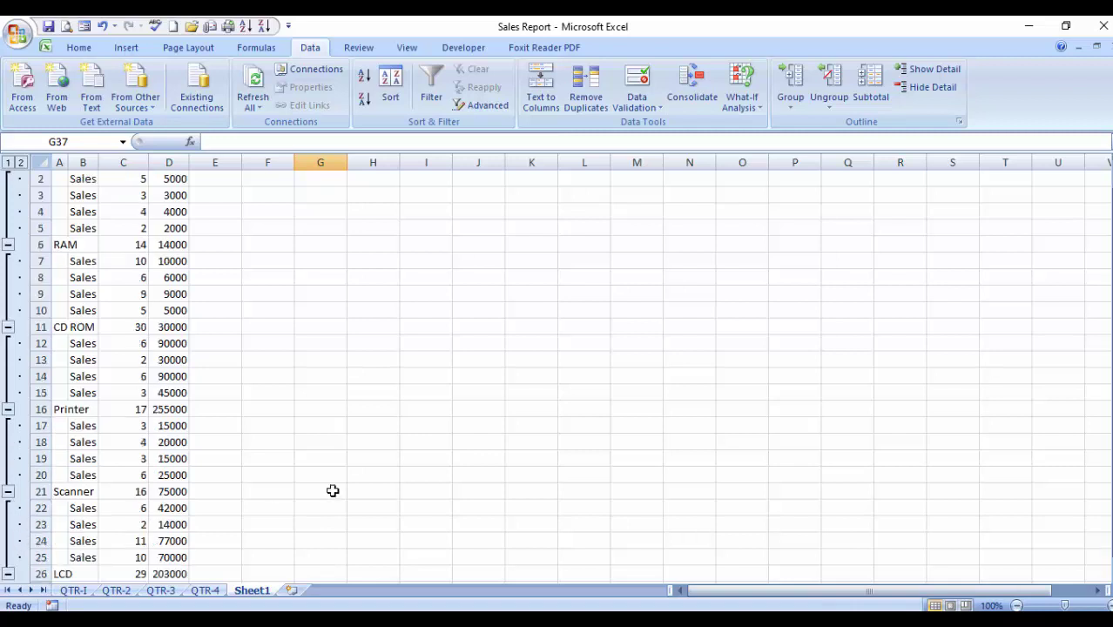
scroll(557, 375, "down", 1)
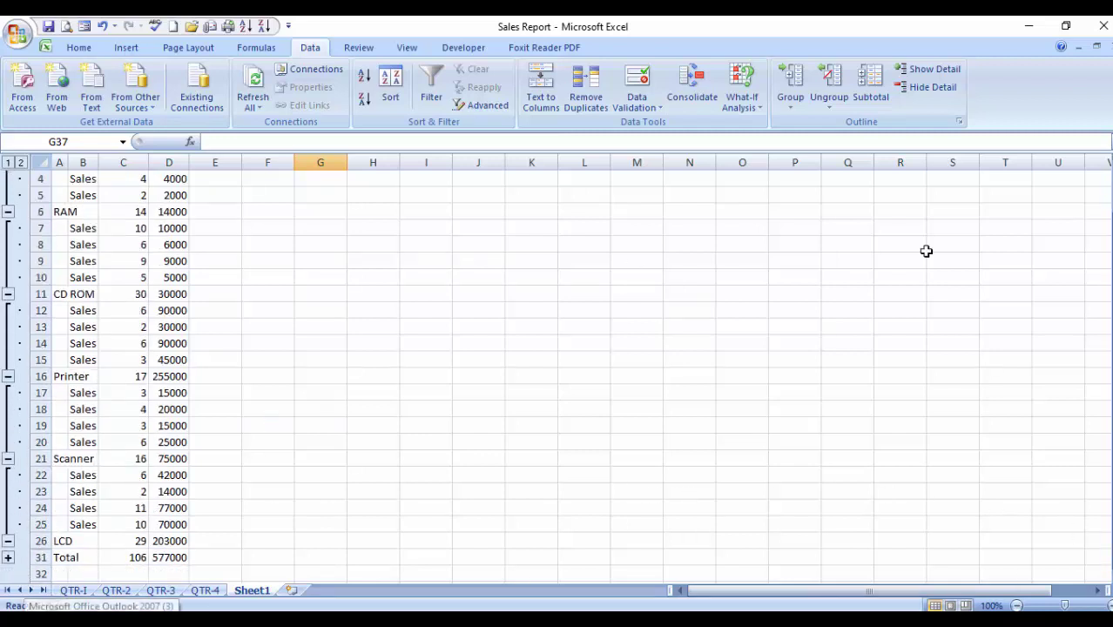
scroll(94, 378, "up", 2)
scroll(94, 378, "up", 1)
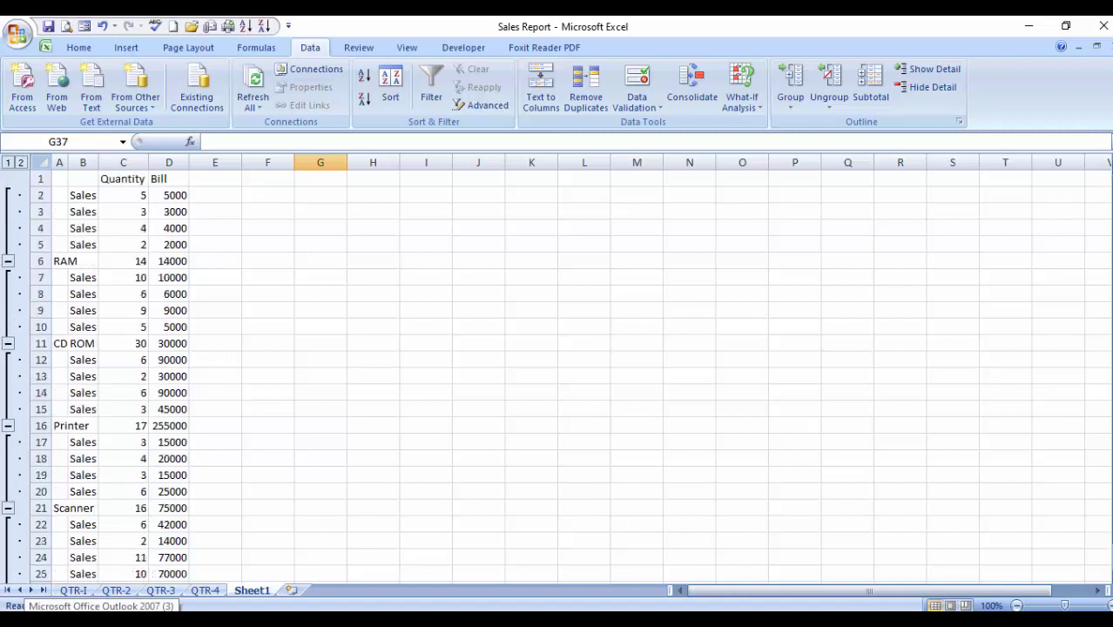
left_click(129, 179)
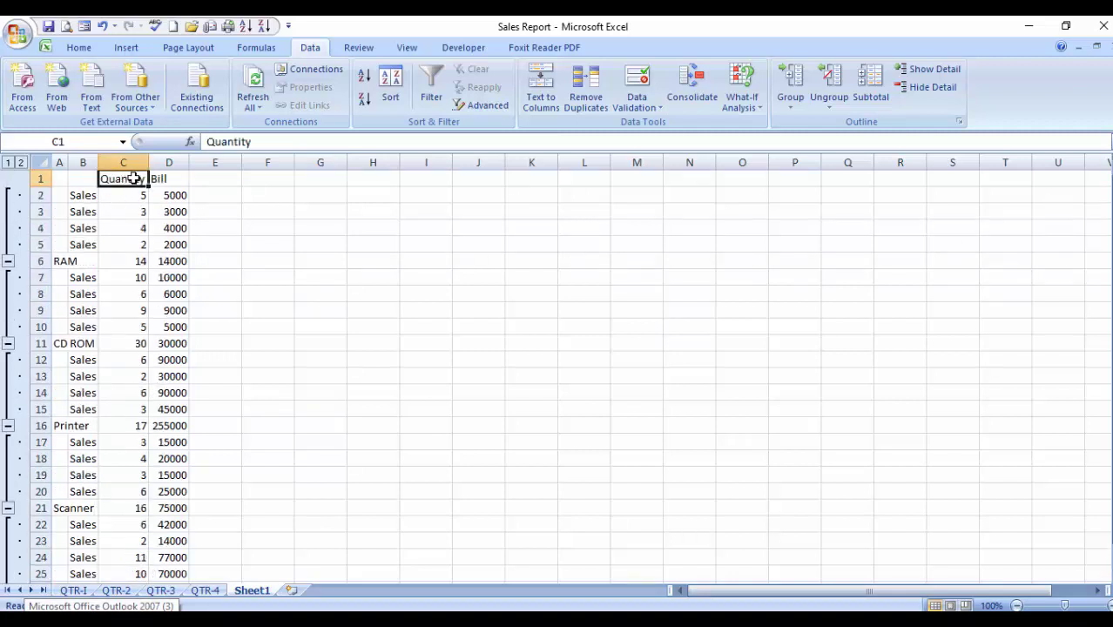
left_click(161, 179)
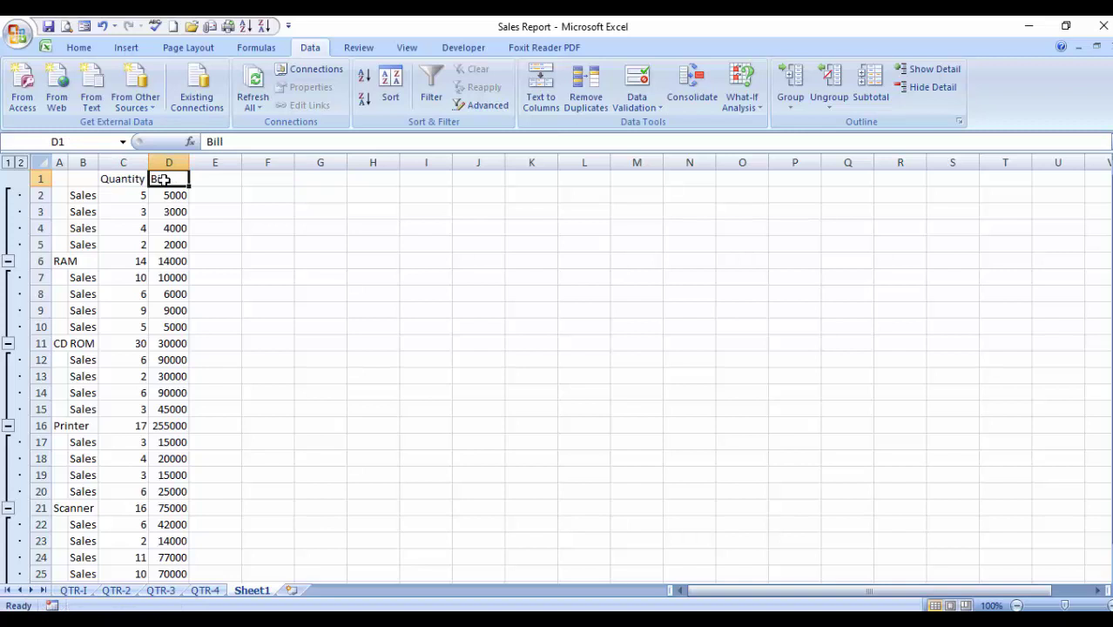
left_click(60, 262)
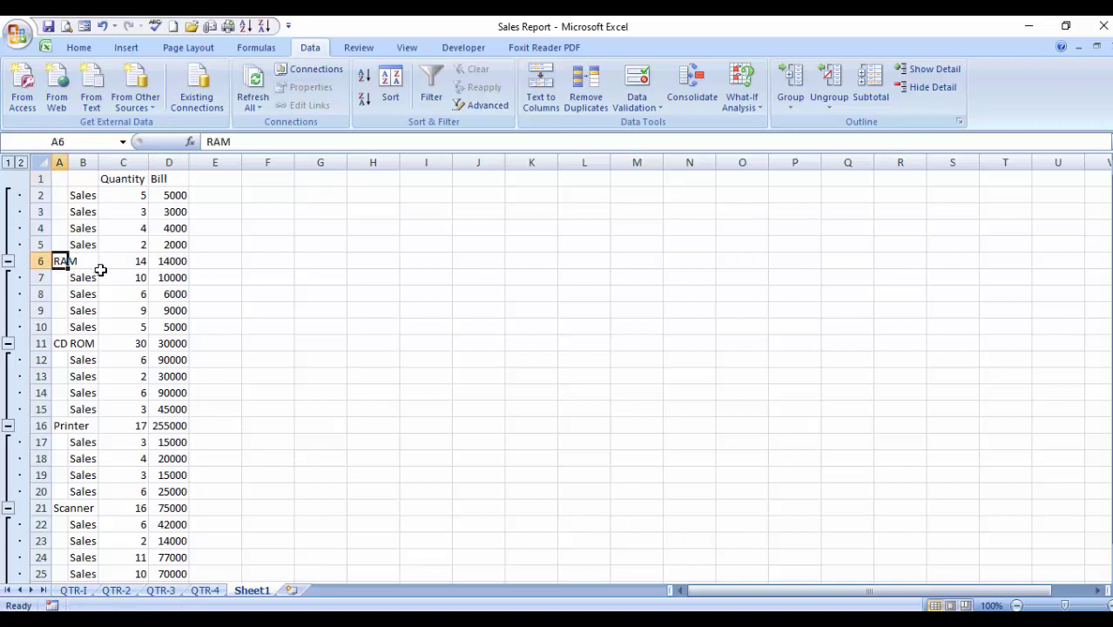
key("Right")
key("Right")
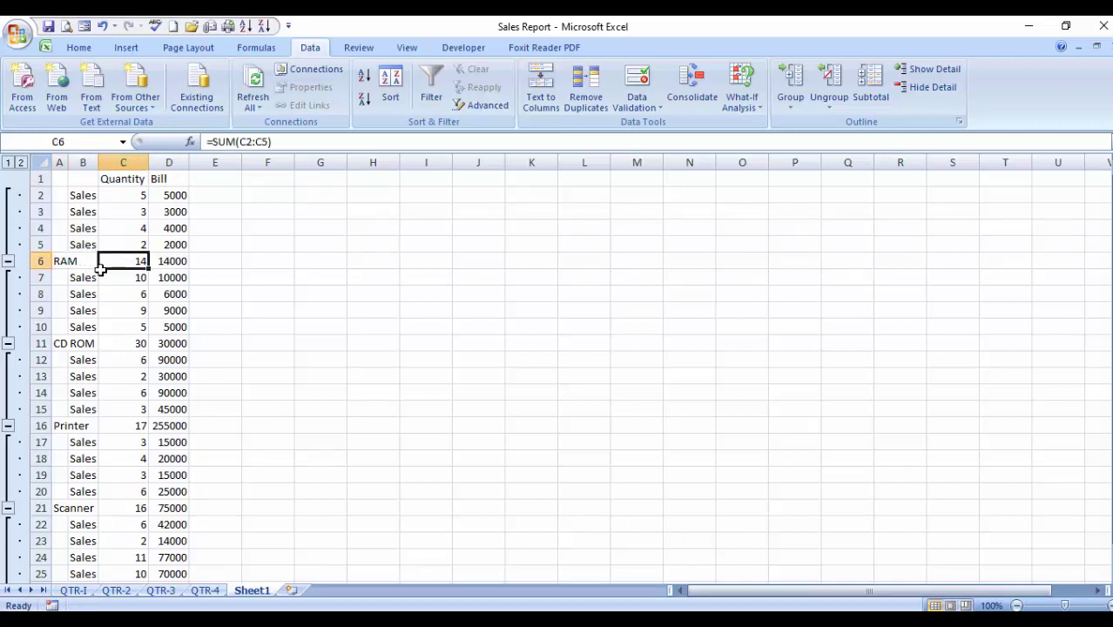
key("Right")
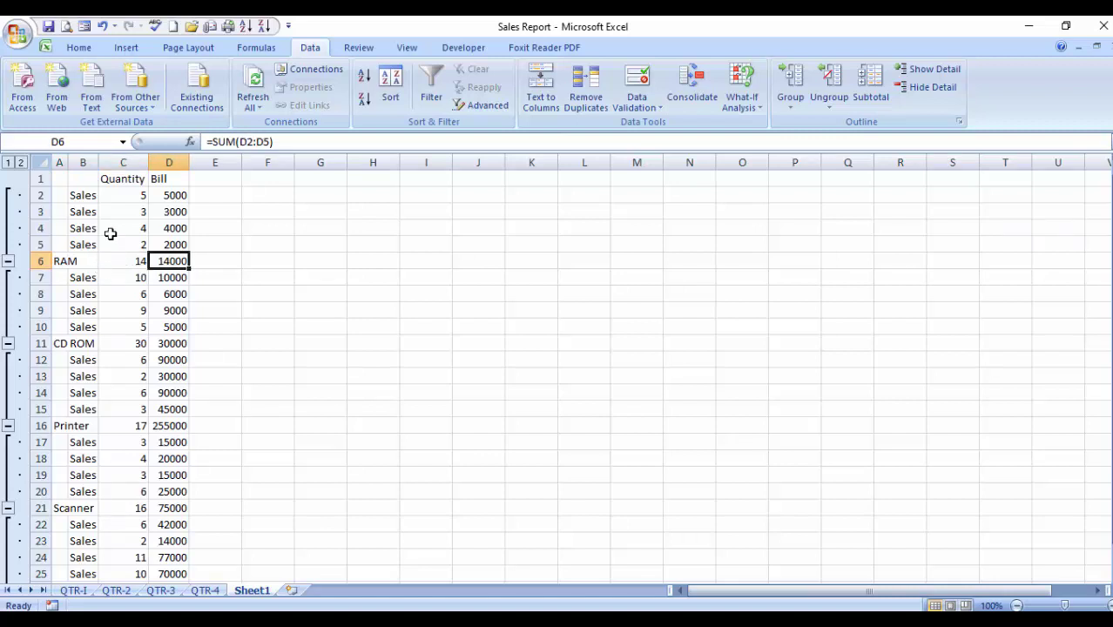
left_click(143, 263)
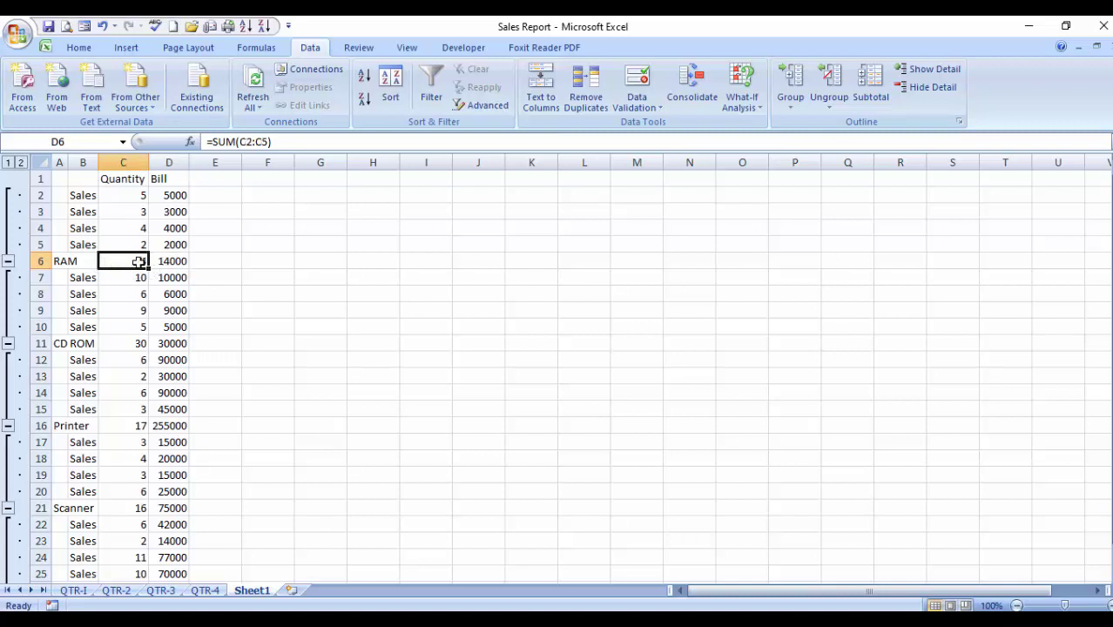
left_click(177, 261)
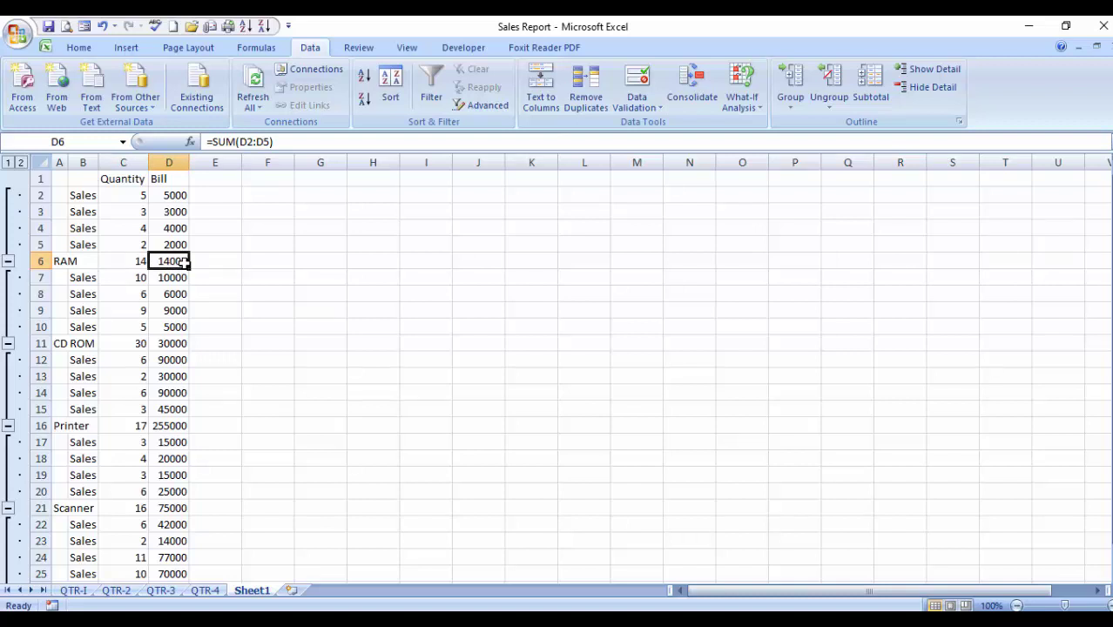
left_click(682, 81)
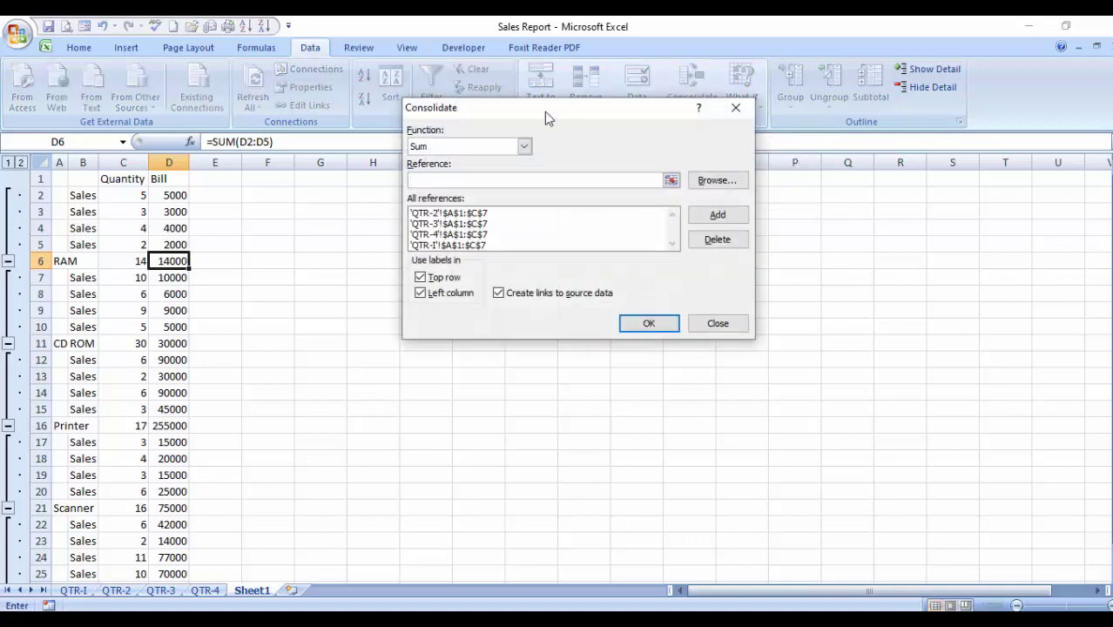
left_click(524, 148)
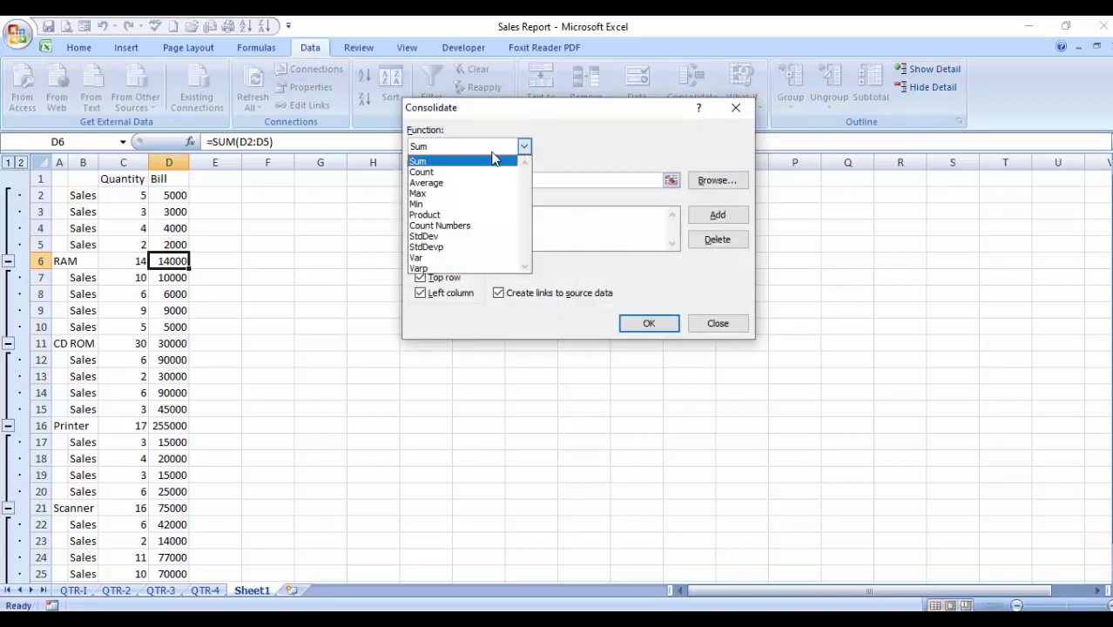
left_click(488, 156)
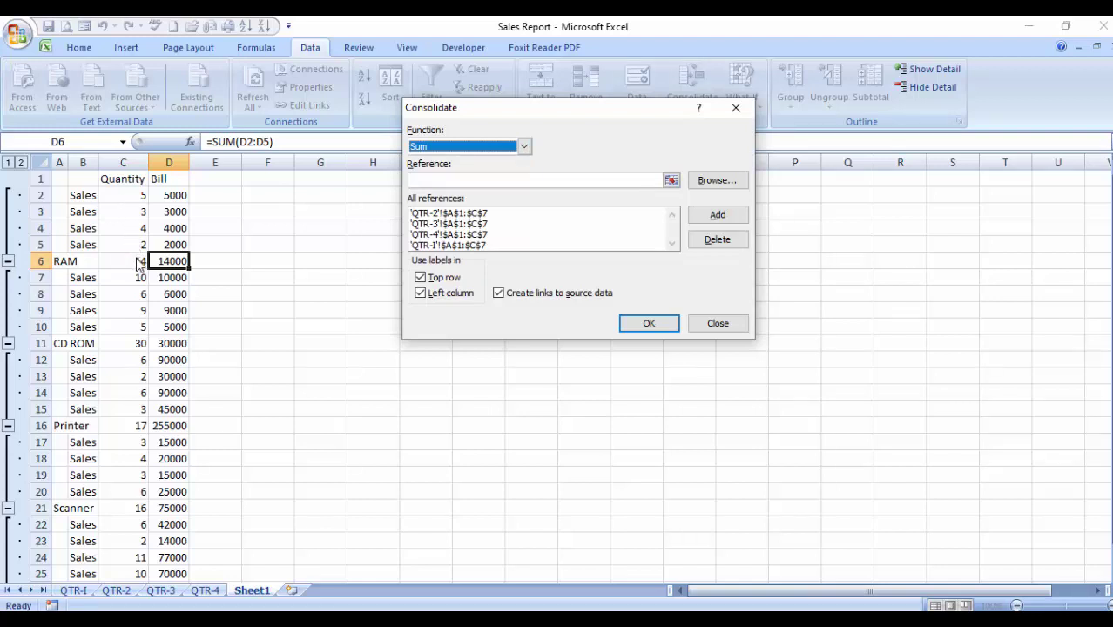
left_click(525, 148)
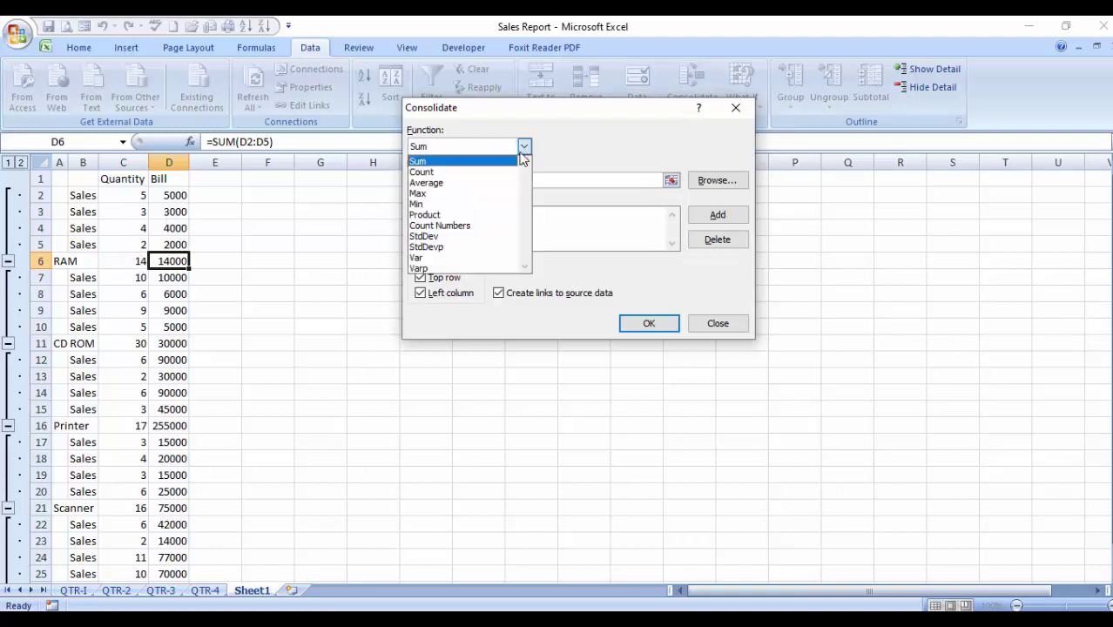
left_click(488, 185)
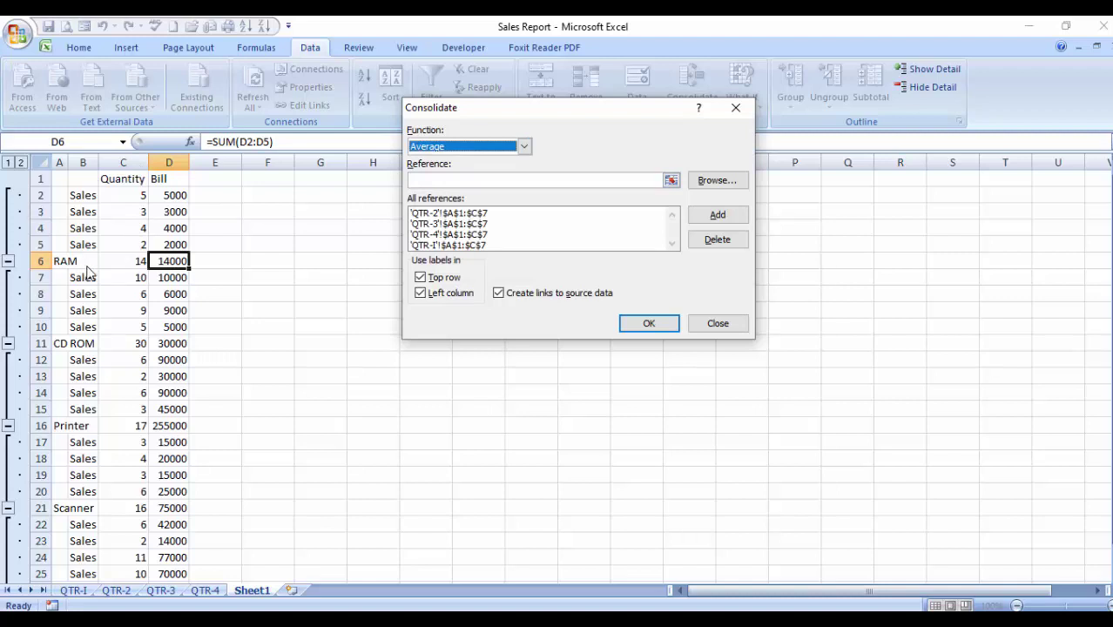
left_click(525, 147)
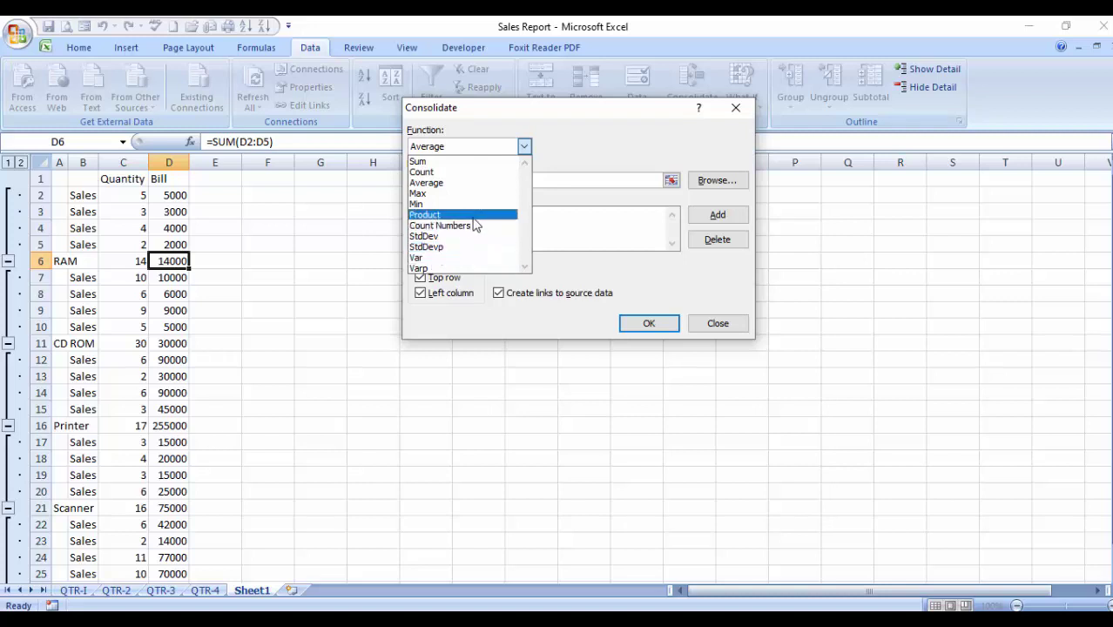
left_click(633, 146)
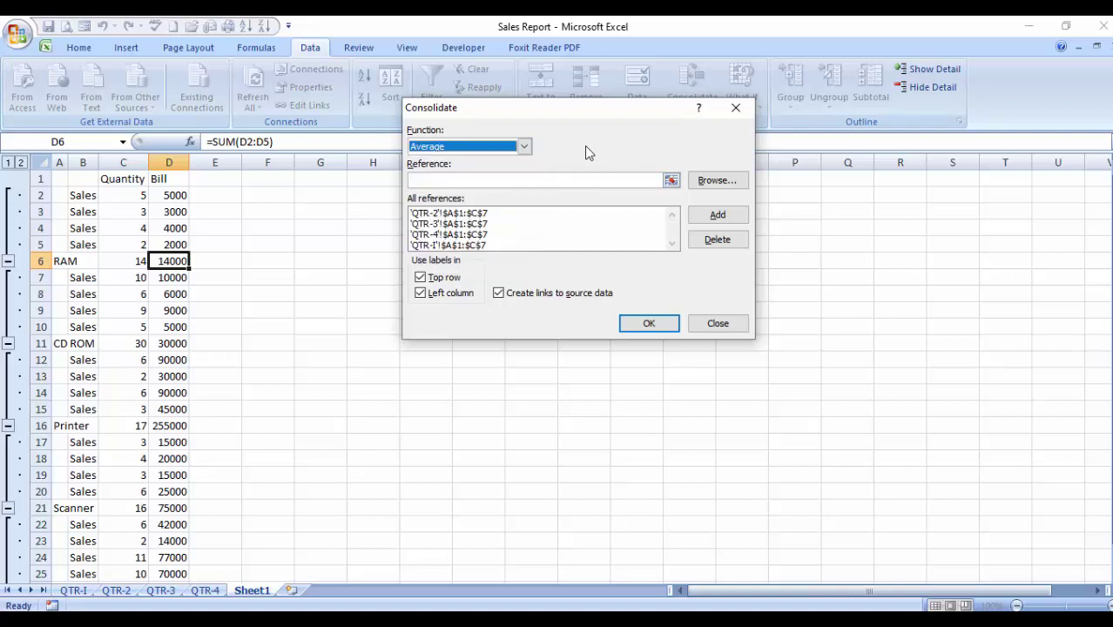
left_click(523, 147)
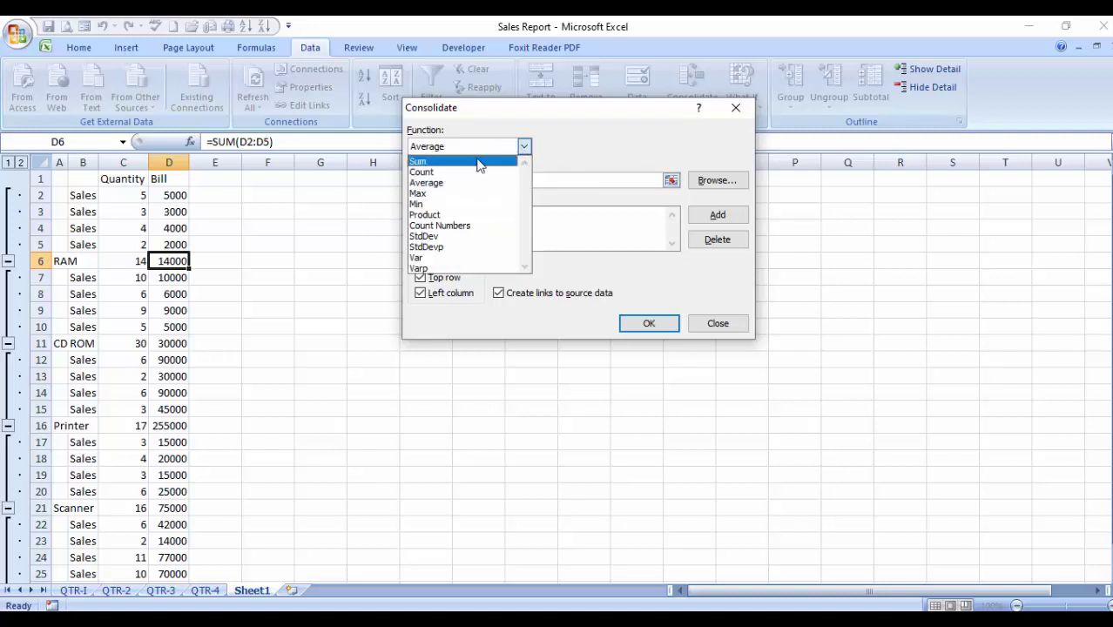
left_click(480, 162)
left_click(717, 323)
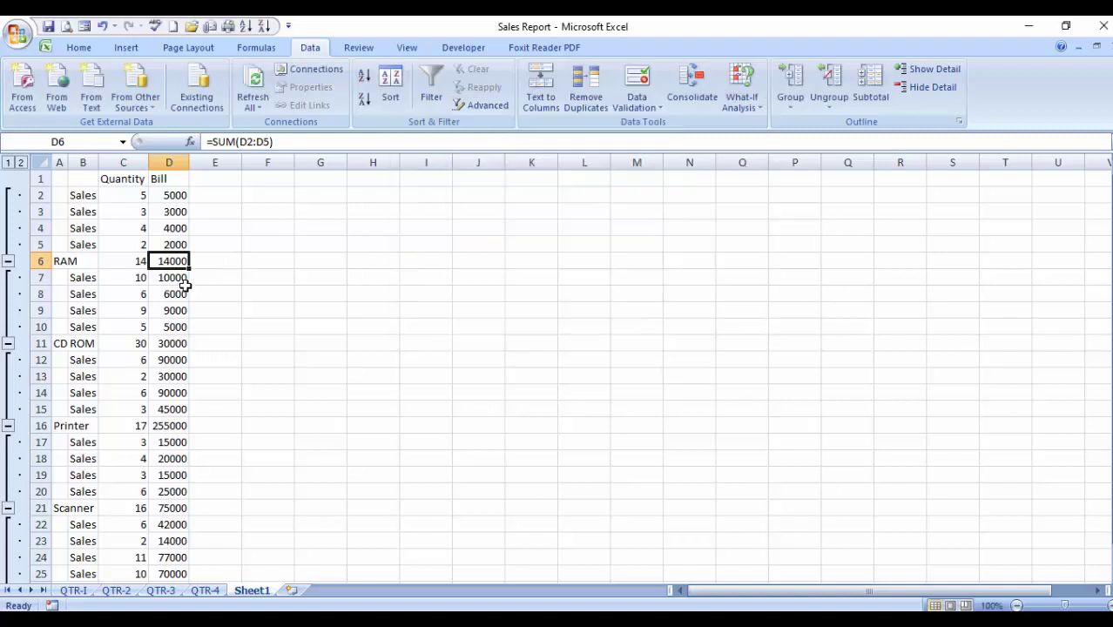
left_click(103, 343)
key("Left")
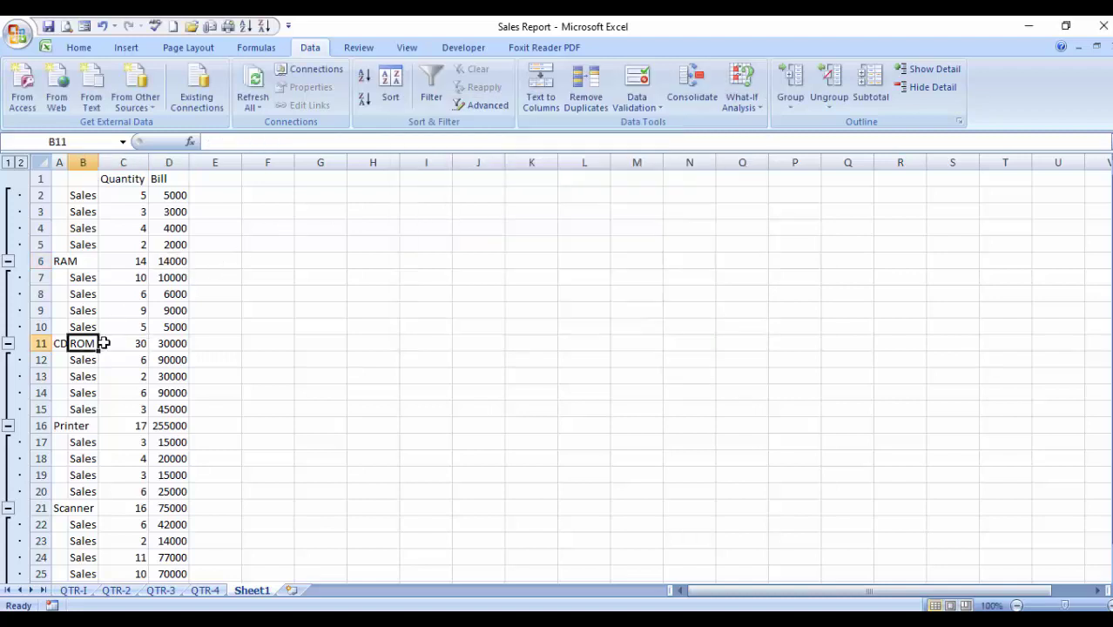
key("Down")
key("Down")
key("Down")
key("Right")
key("Up")
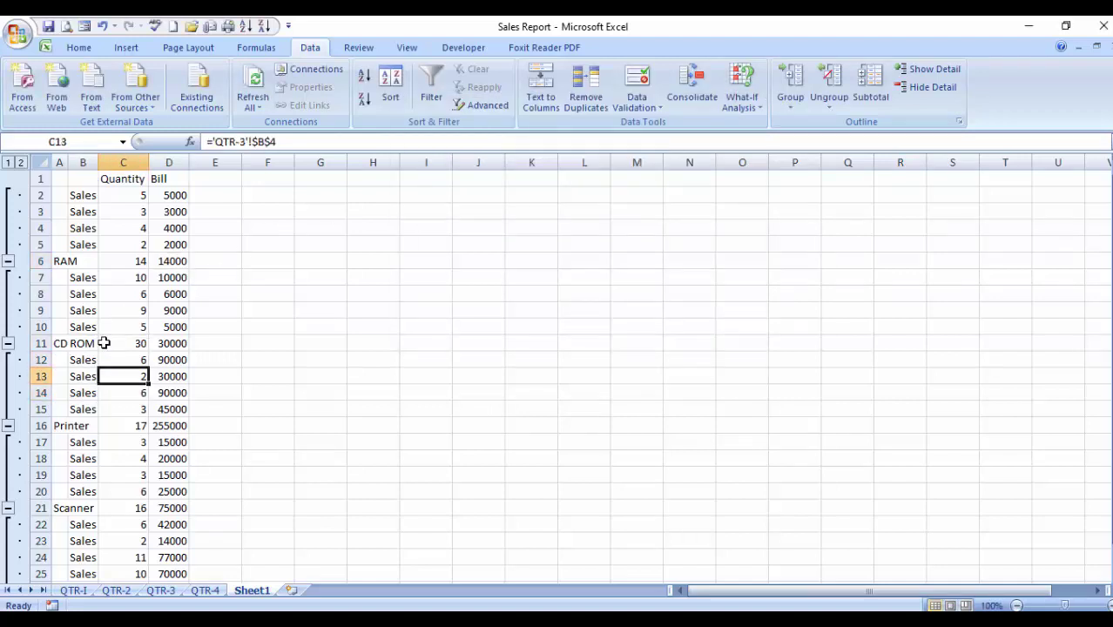
key("Up")
key("Up")
key("Down")
key("Down")
key("Up")
key("Down")
key("Down")
key("Down")
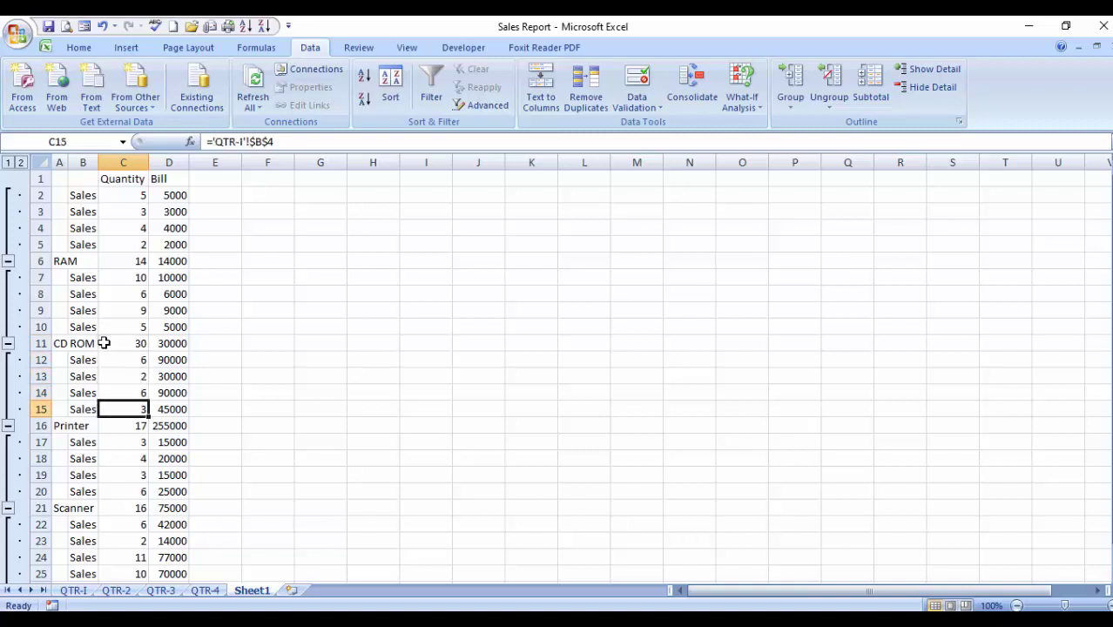
key("Down")
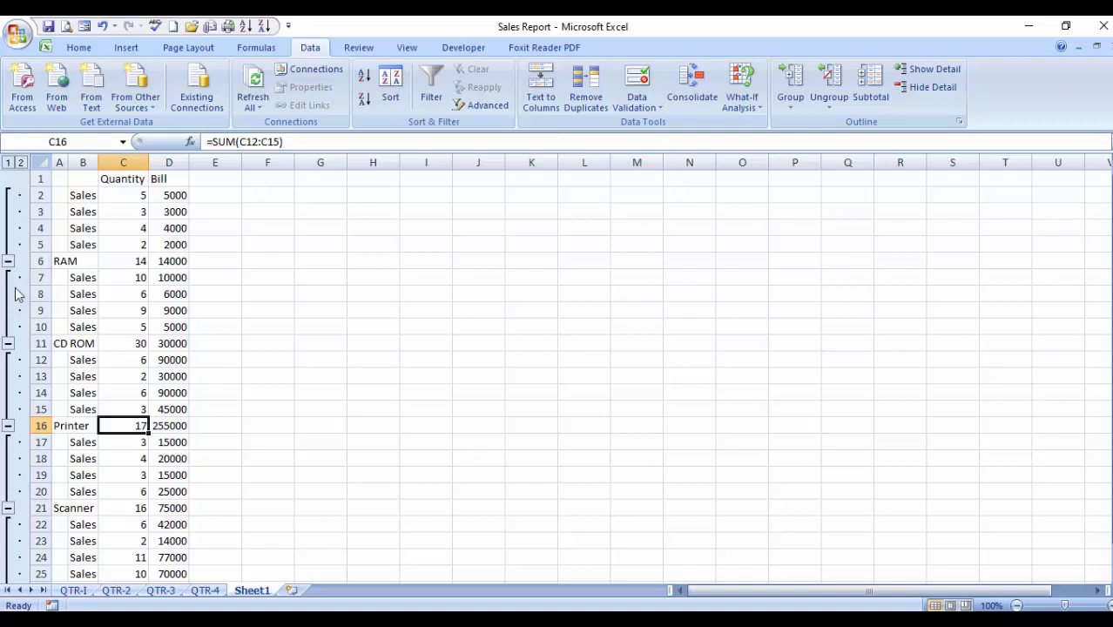
Collapse the RAM, CD ROM, Printer, Scanner and LCD groups to subtotals, leaving cell D35 selected.
left_click(8, 261)
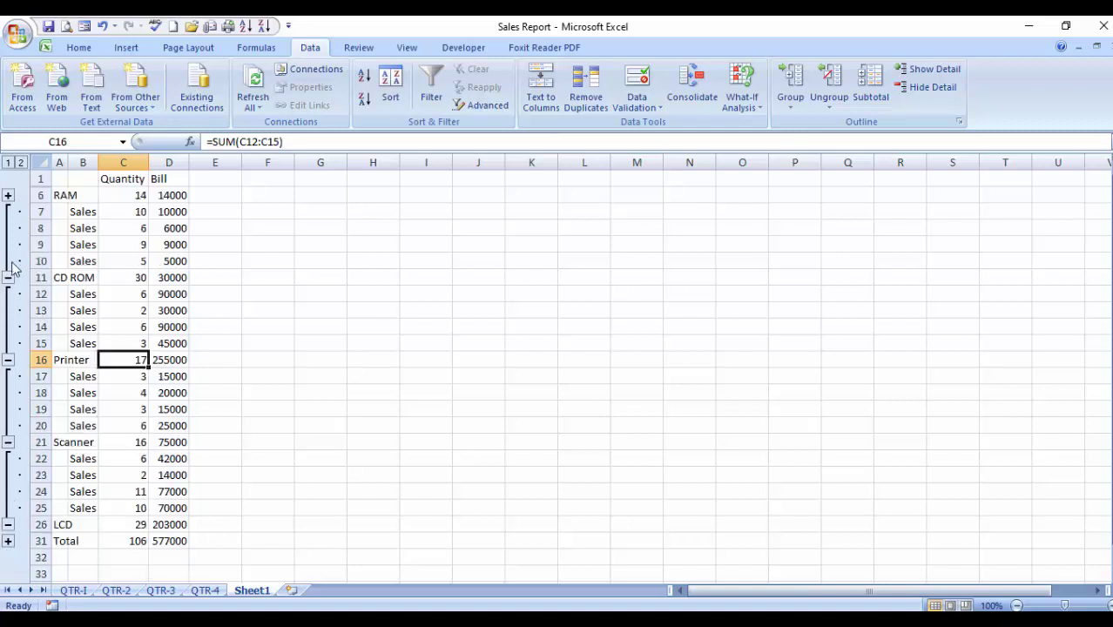
left_click(8, 278)
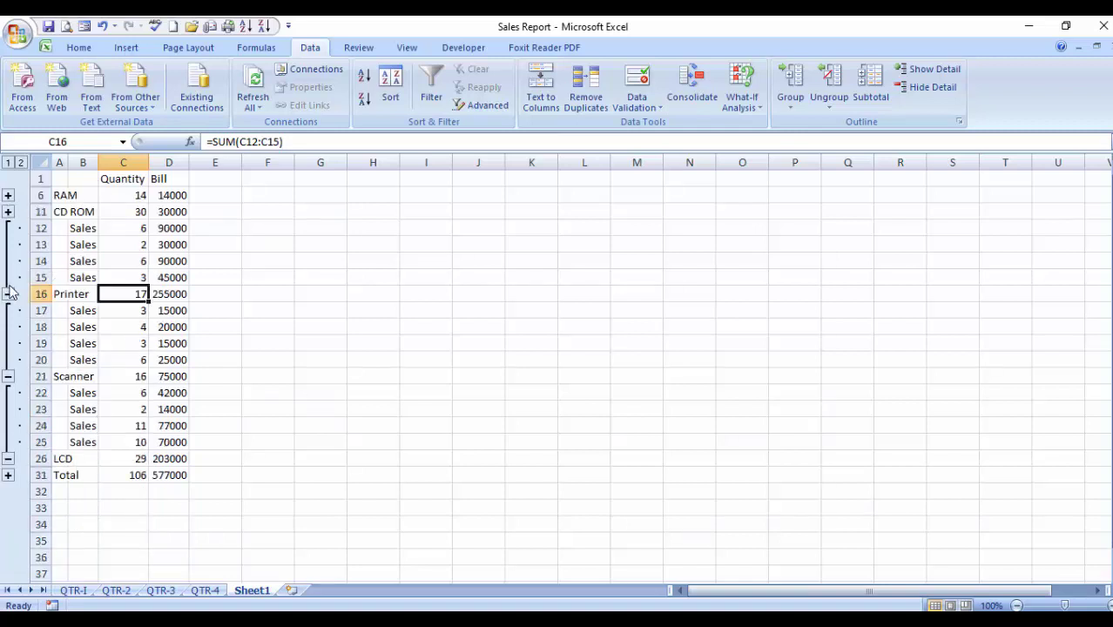
left_click(8, 294)
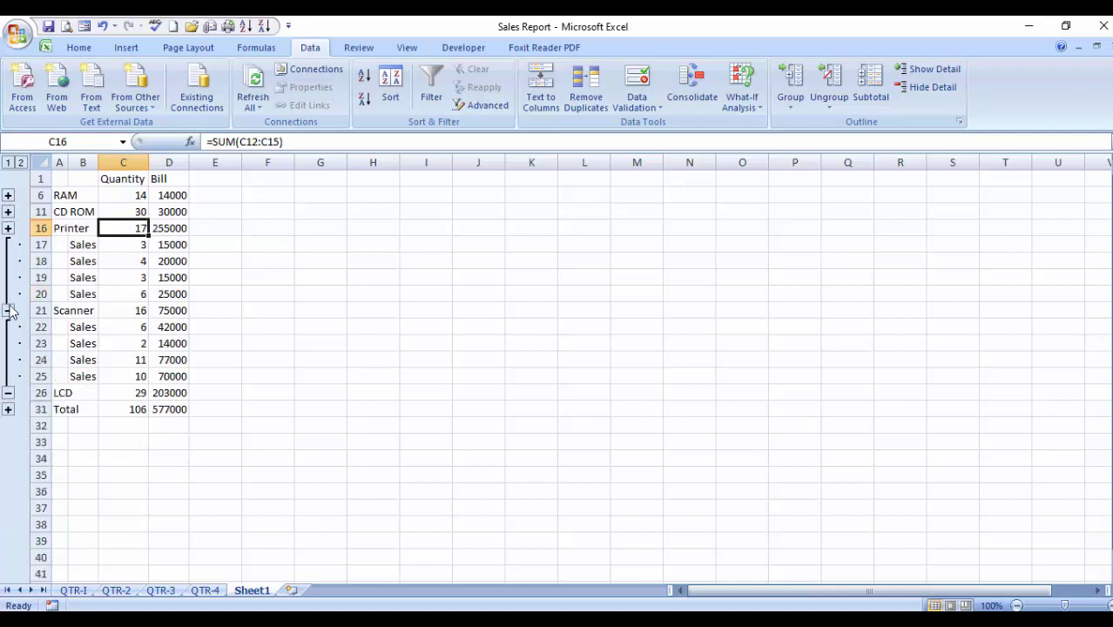
left_click(7, 312)
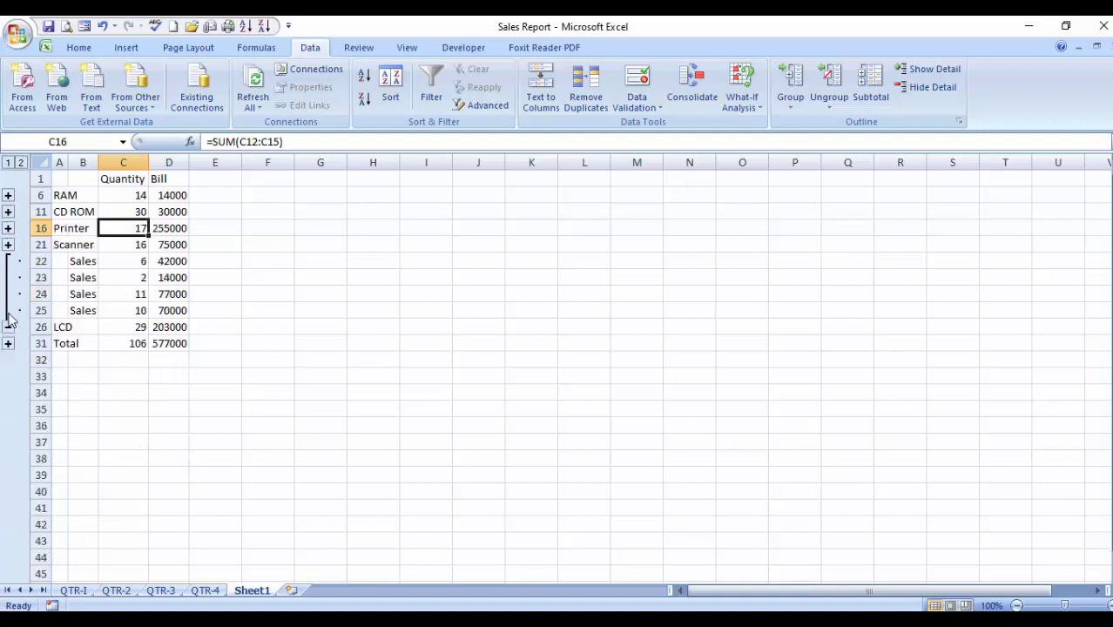
left_click(8, 246)
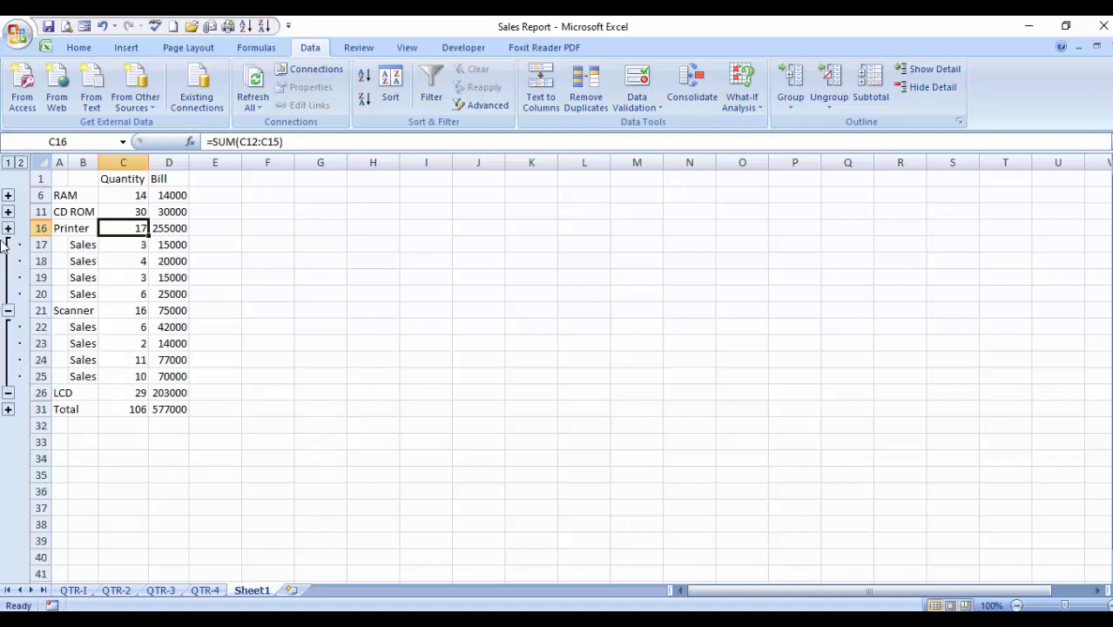
left_click(8, 228)
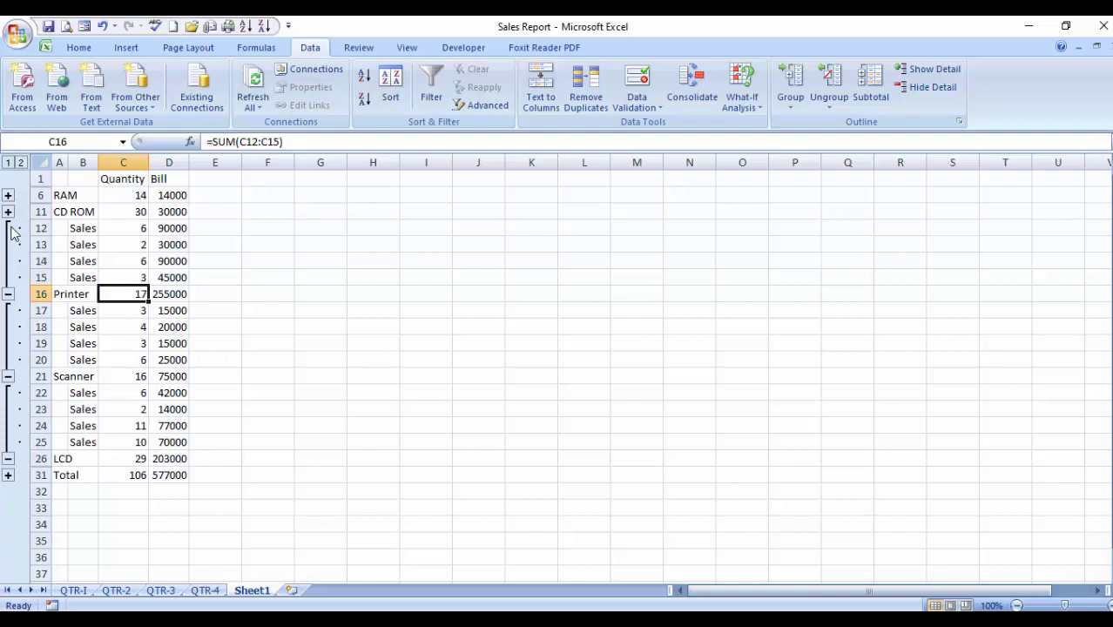
left_click(7, 293)
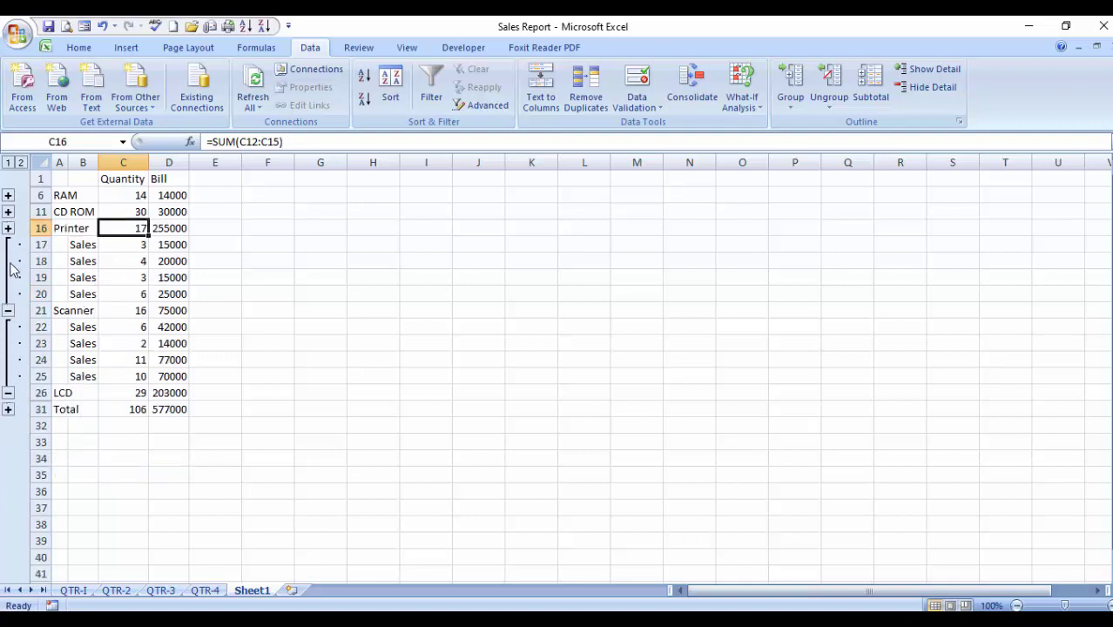
left_click(8, 310)
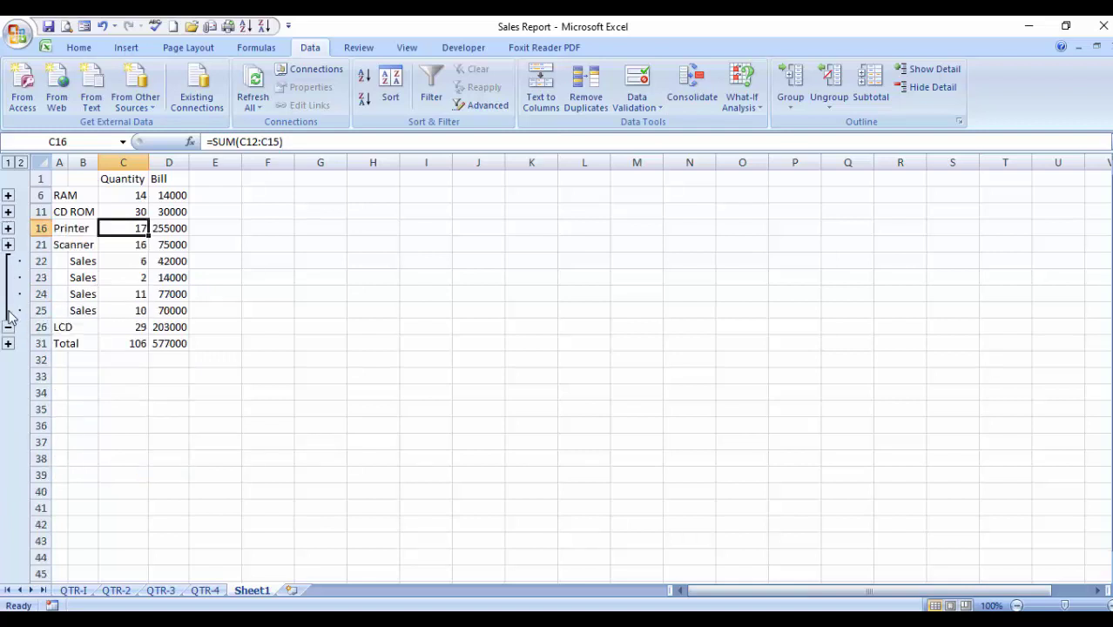
left_click(8, 329)
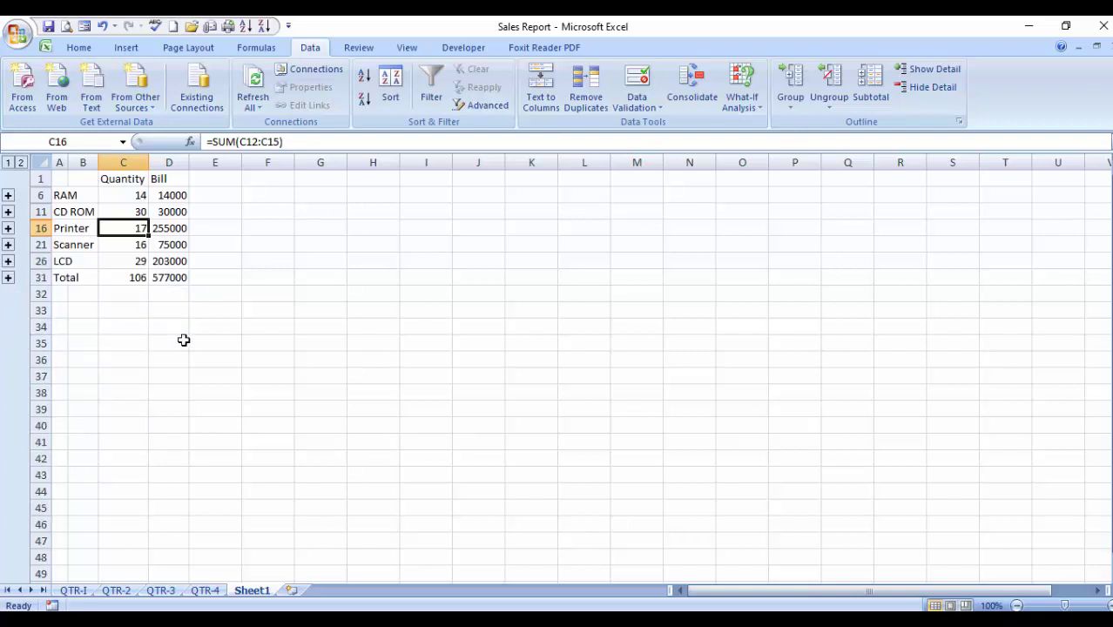
left_click(184, 340)
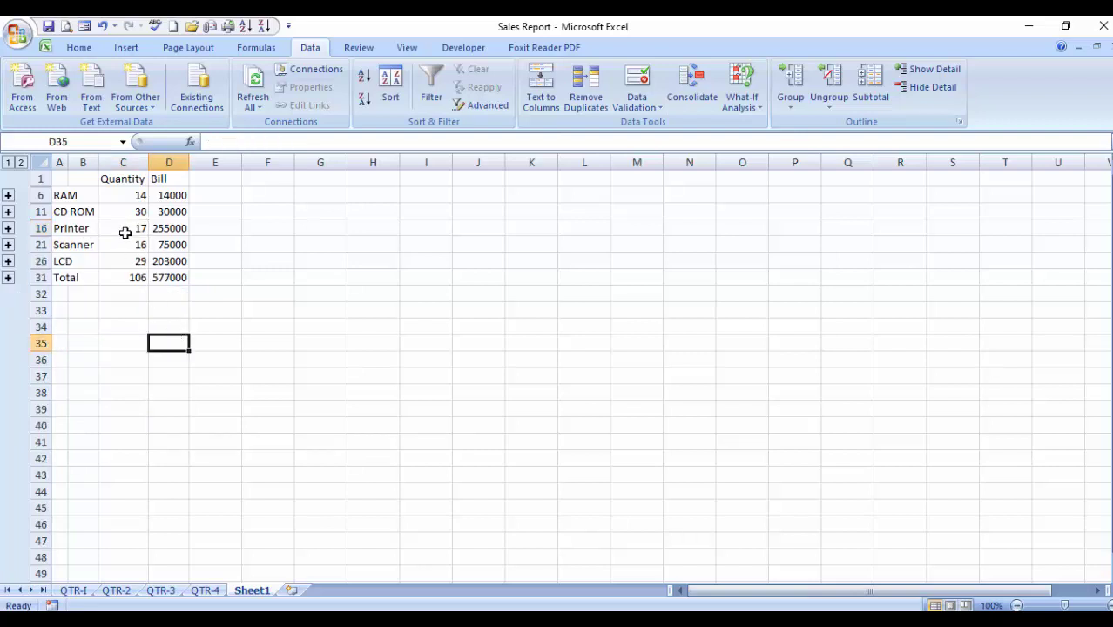
View the QTR-4, QTR-3, QTR-2 and QTR-1 source sheets in turn, ending on QTR-1.
left_click(205, 590)
left_click(165, 591)
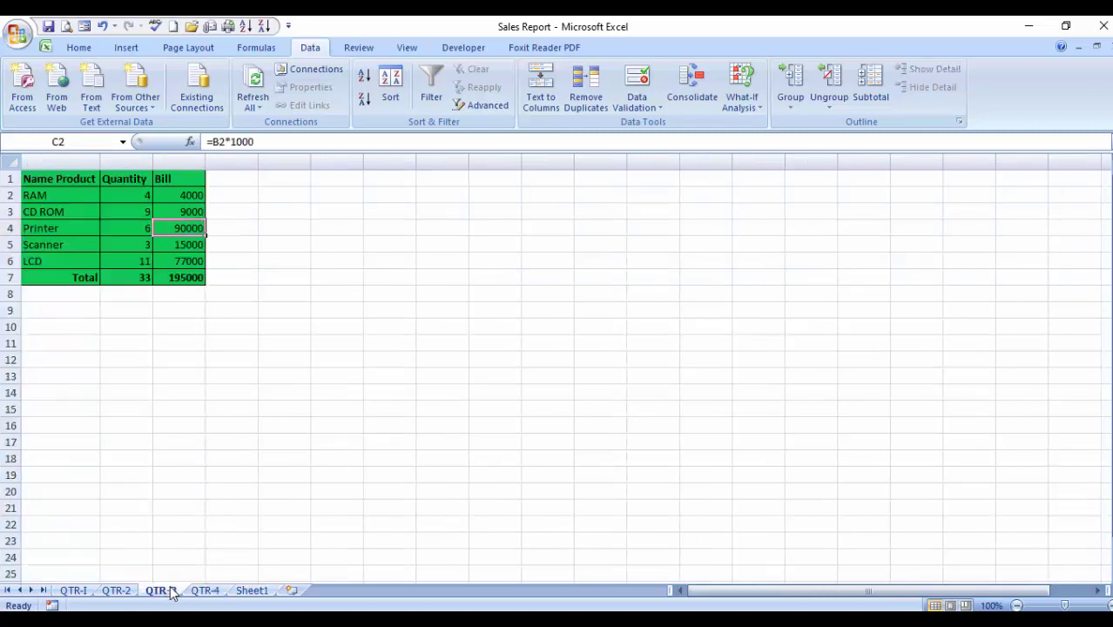
left_click(117, 590)
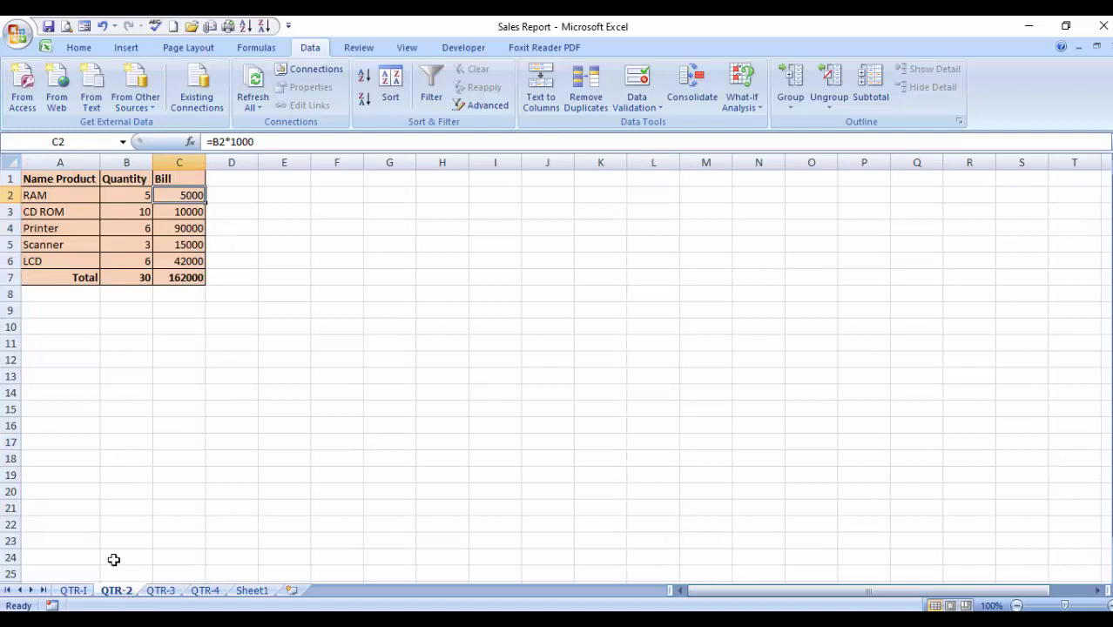
left_click(73, 591)
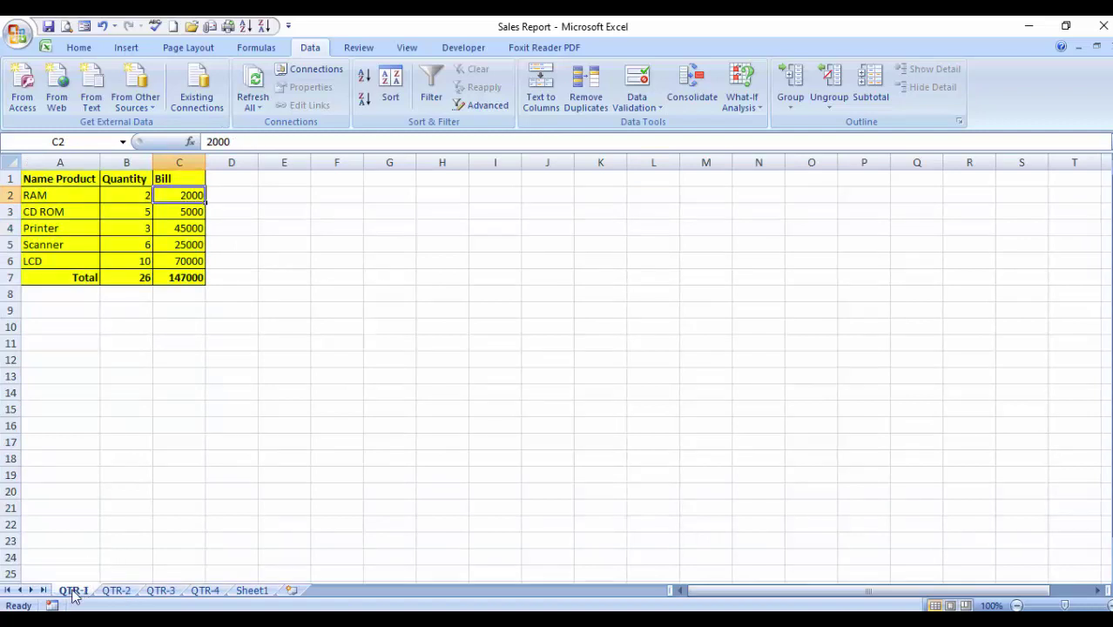